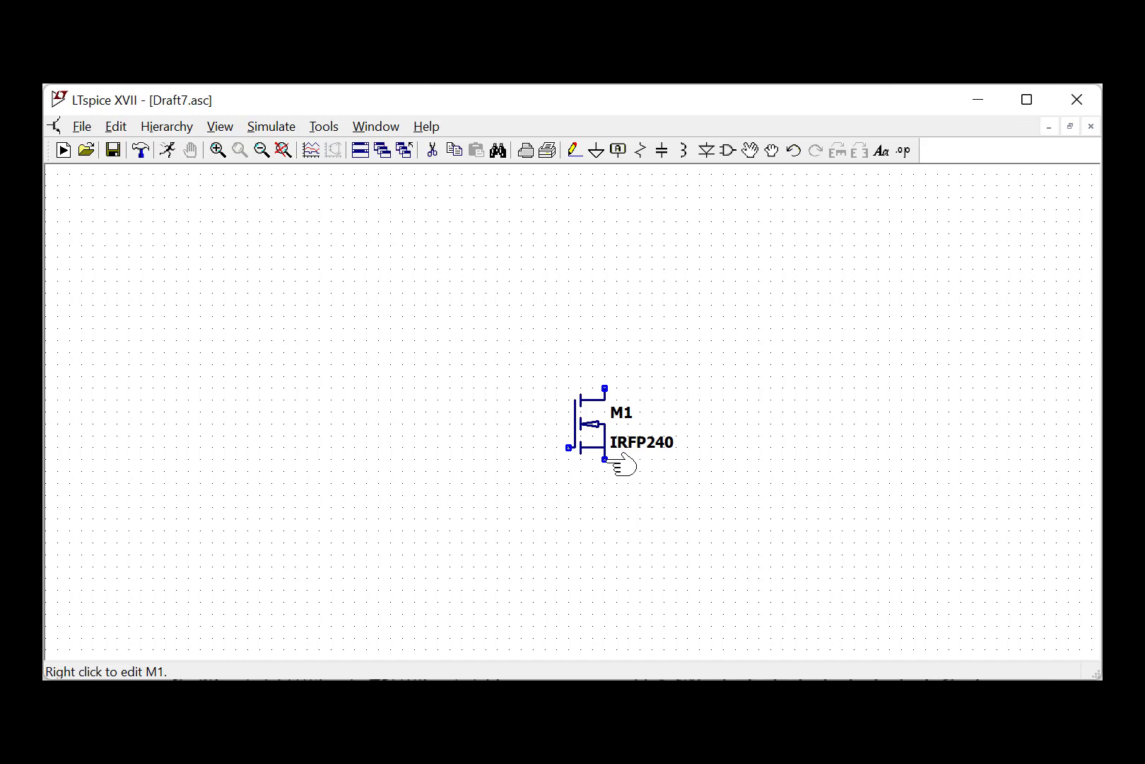
Step: Place two voltage sources side by side to the left of the IRFP240 MOSFET
{"action": "left_click", "coordinate": [737, 153]}
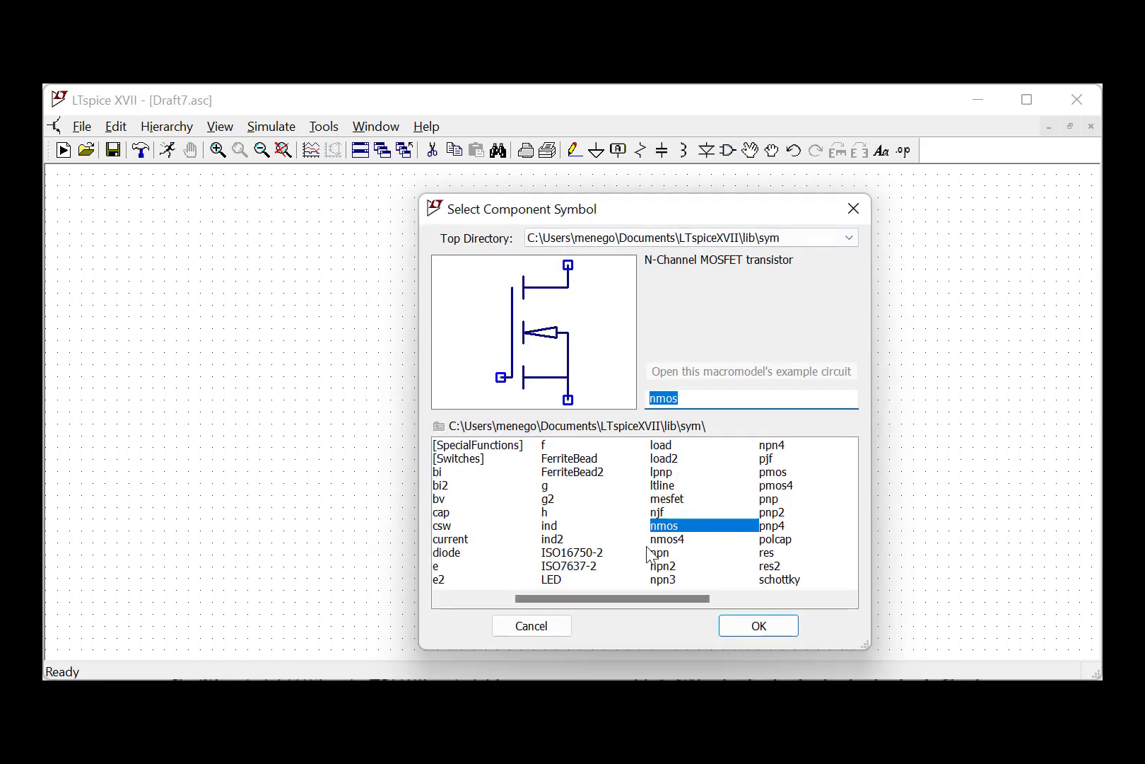
{"action": "left_click_drag", "start_coordinate": [655, 598], "coordinate": [737, 592]}
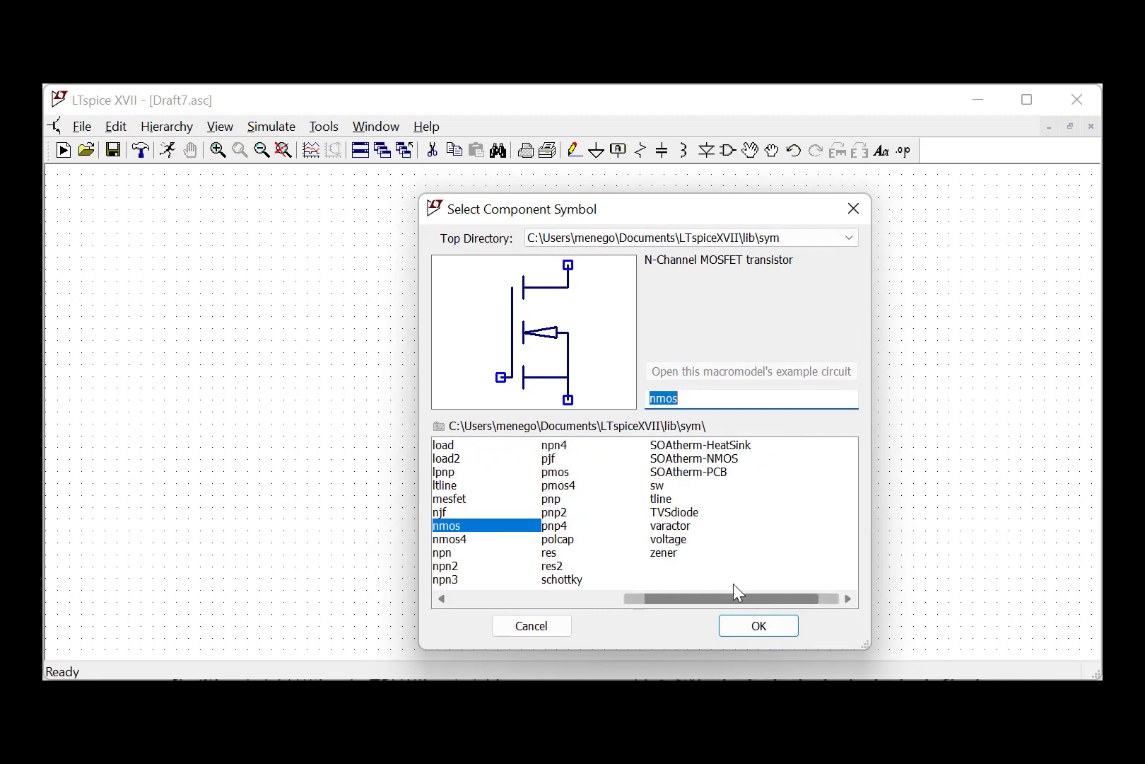
{"action": "left_click", "coordinate": [680, 541]}
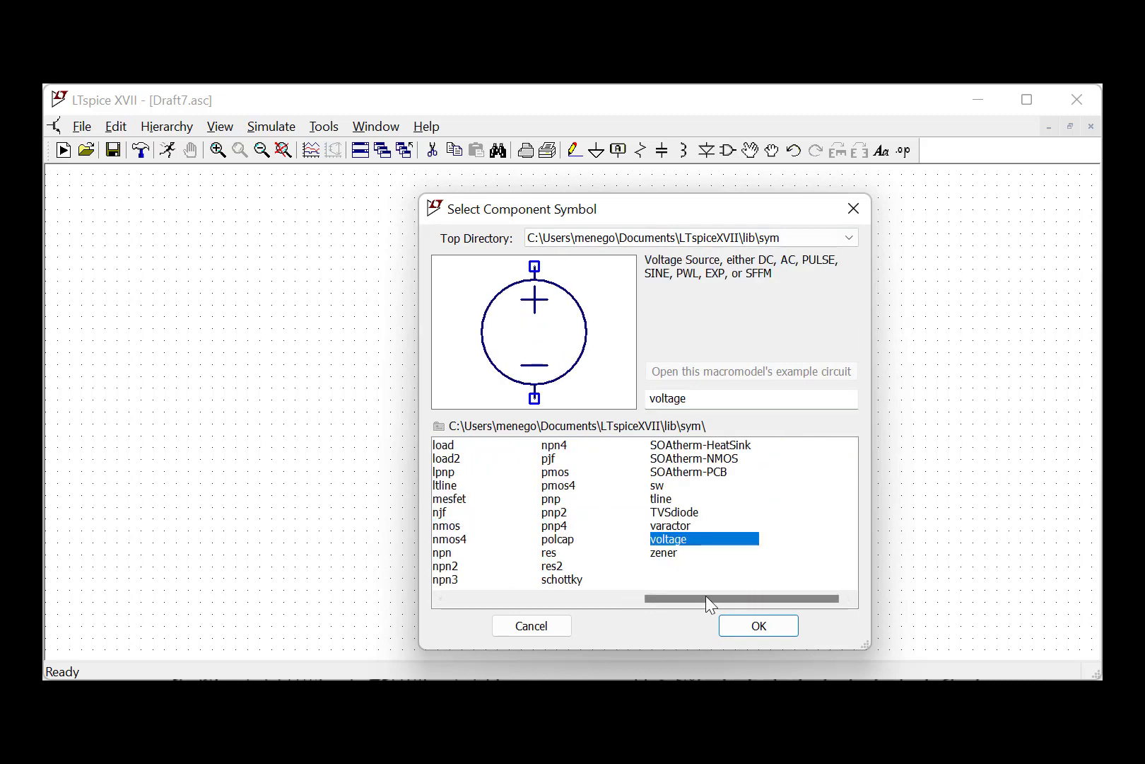
{"action": "left_click", "coordinate": [755, 625]}
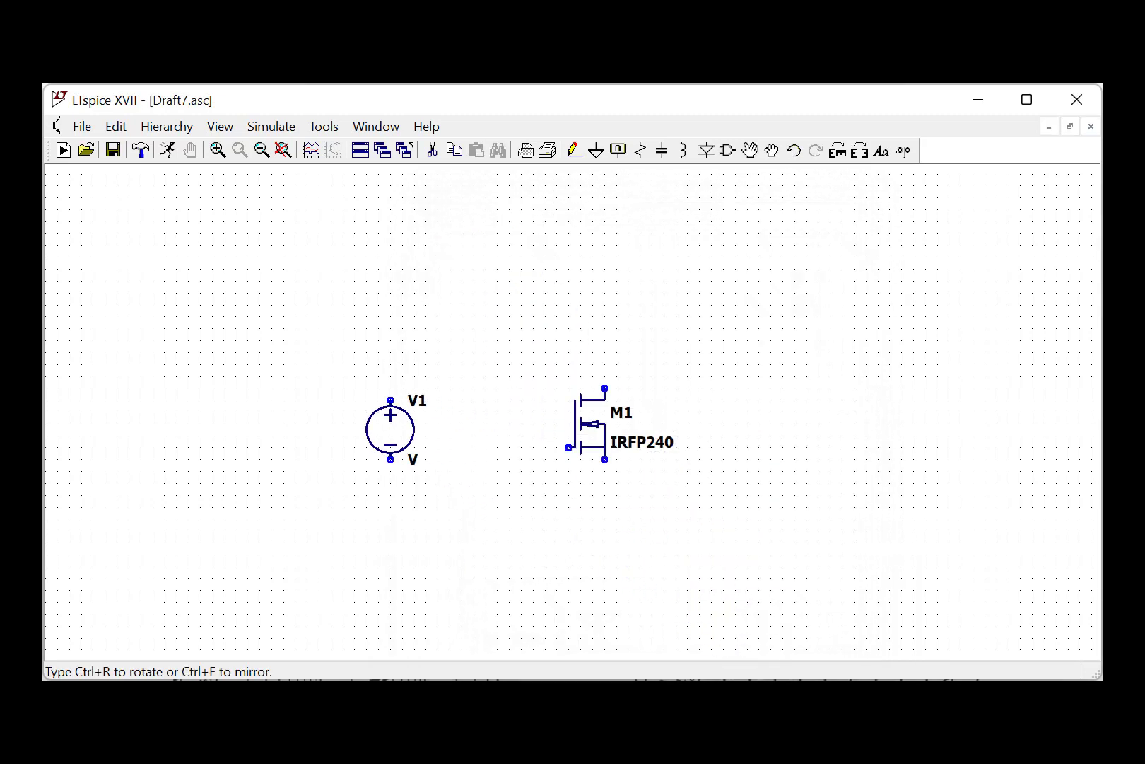
{"action": "left_click", "coordinate": [334, 422]}
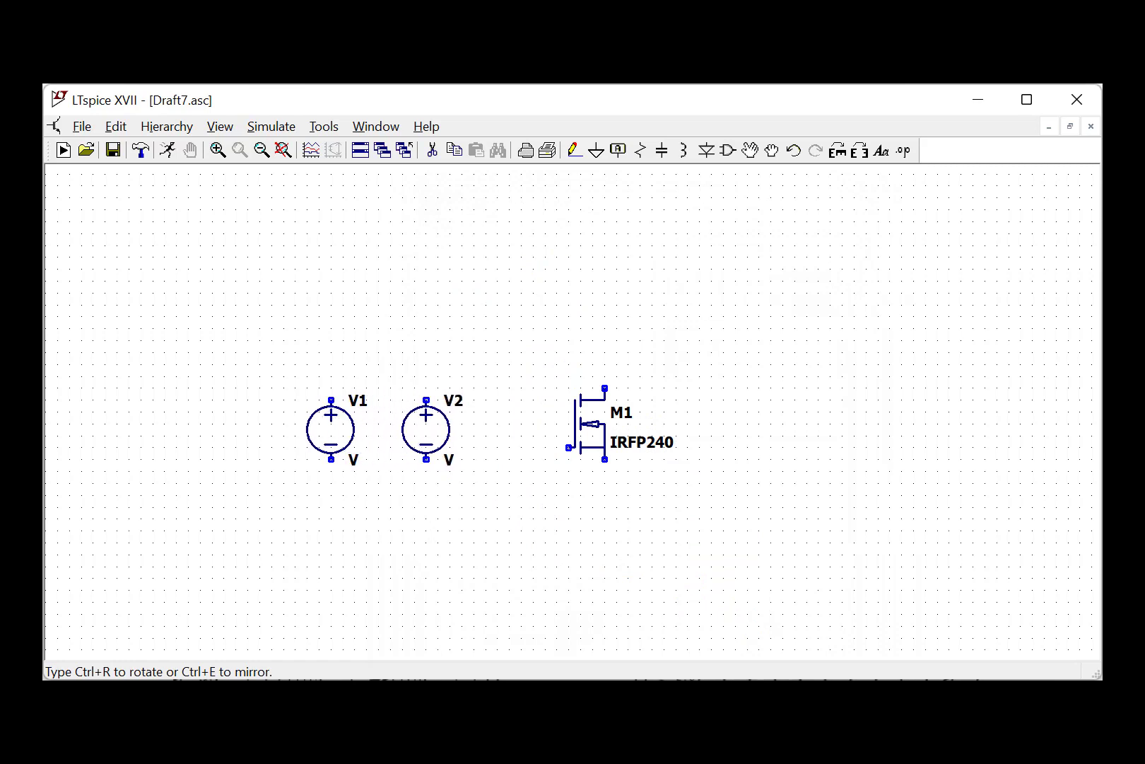
{"action": "left_click", "coordinate": [426, 422]}
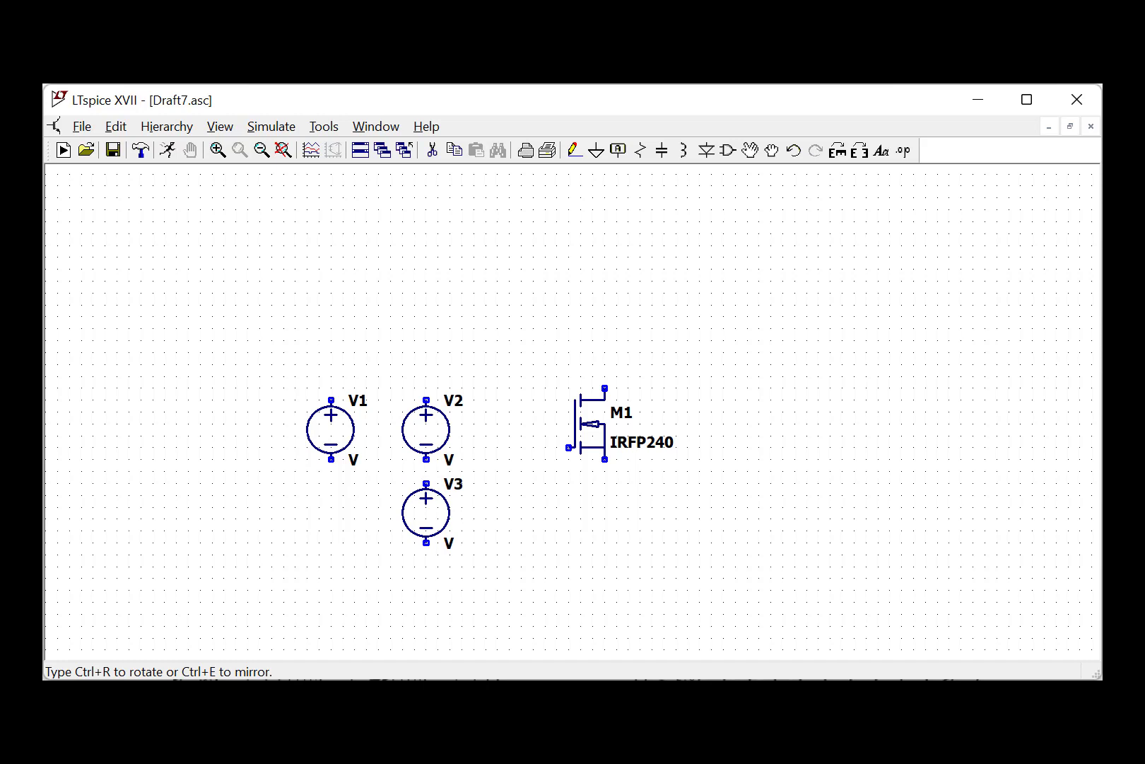
{"action": "key", "text": "Escape"}
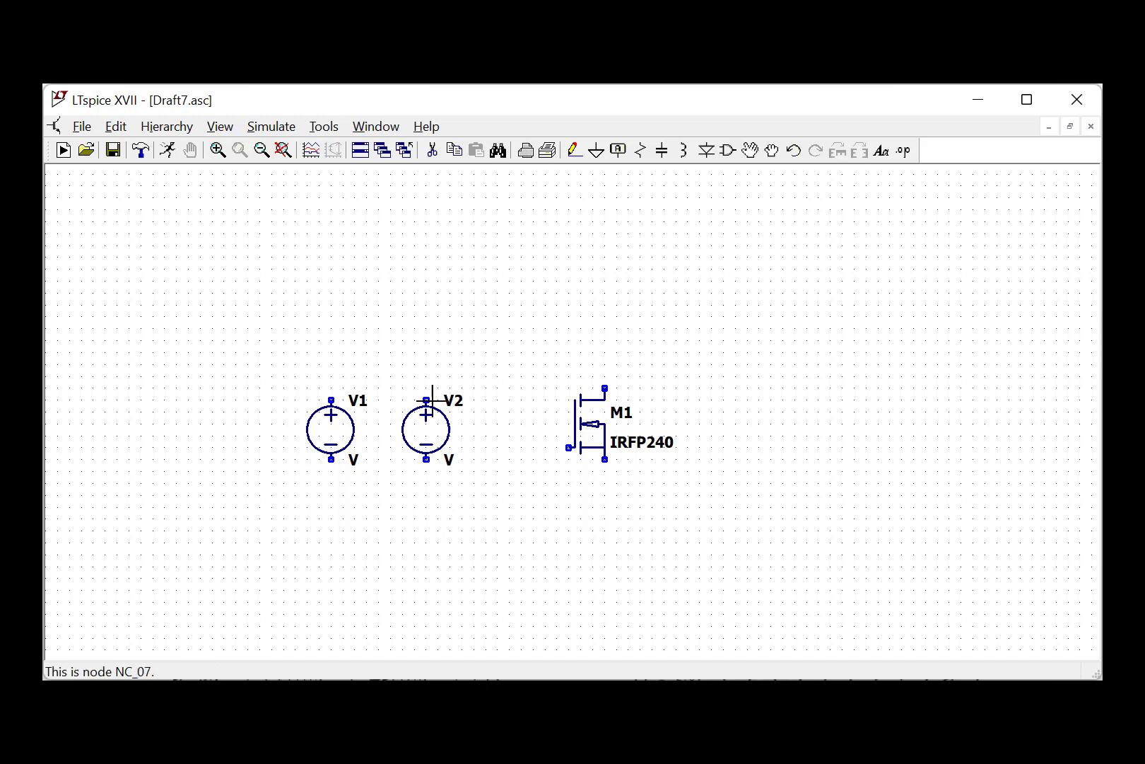
Step: Place a ground symbol below the MOSFET's source terminal and below each of the two voltage sources
{"action": "left_click", "coordinate": [598, 150]}
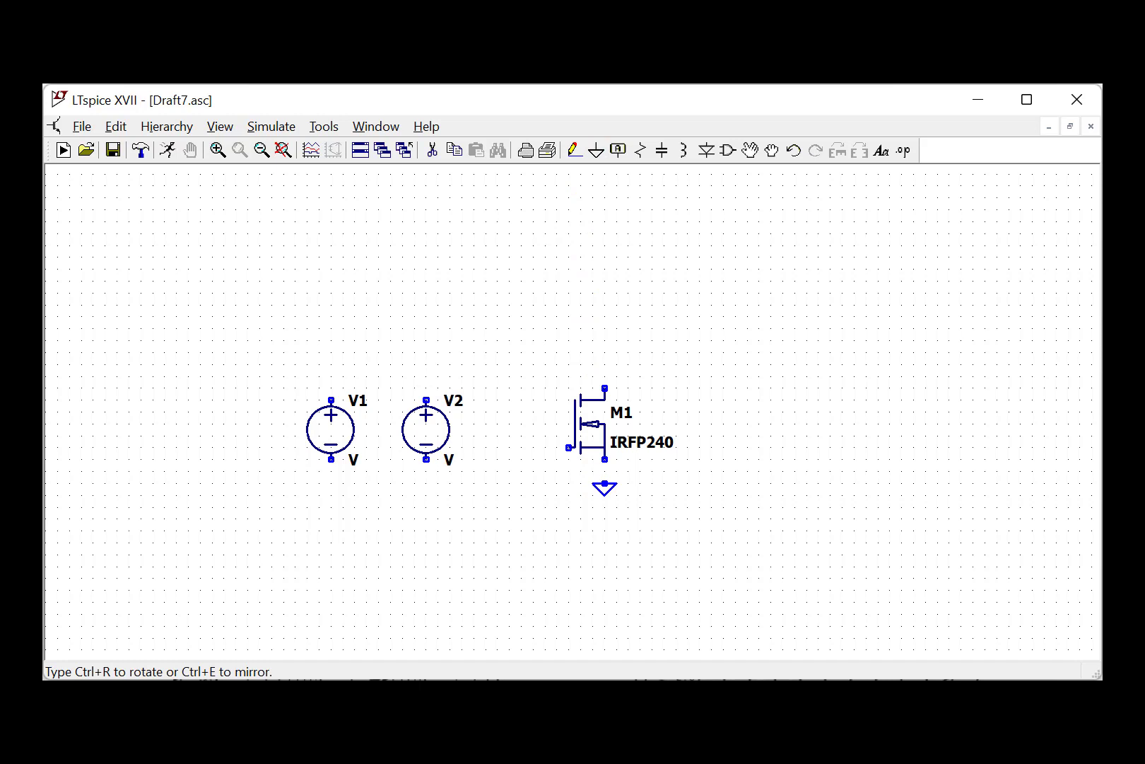
{"action": "left_click", "coordinate": [604, 484]}
{"action": "left_click", "coordinate": [426, 484]}
{"action": "left_click", "coordinate": [331, 484]}
{"action": "key", "text": "Escape"}
Step: Wire the negative terminals of both voltage sources and the MOSFET's source terminal to the ground symbols below them
{"action": "key", "text": "F3"}
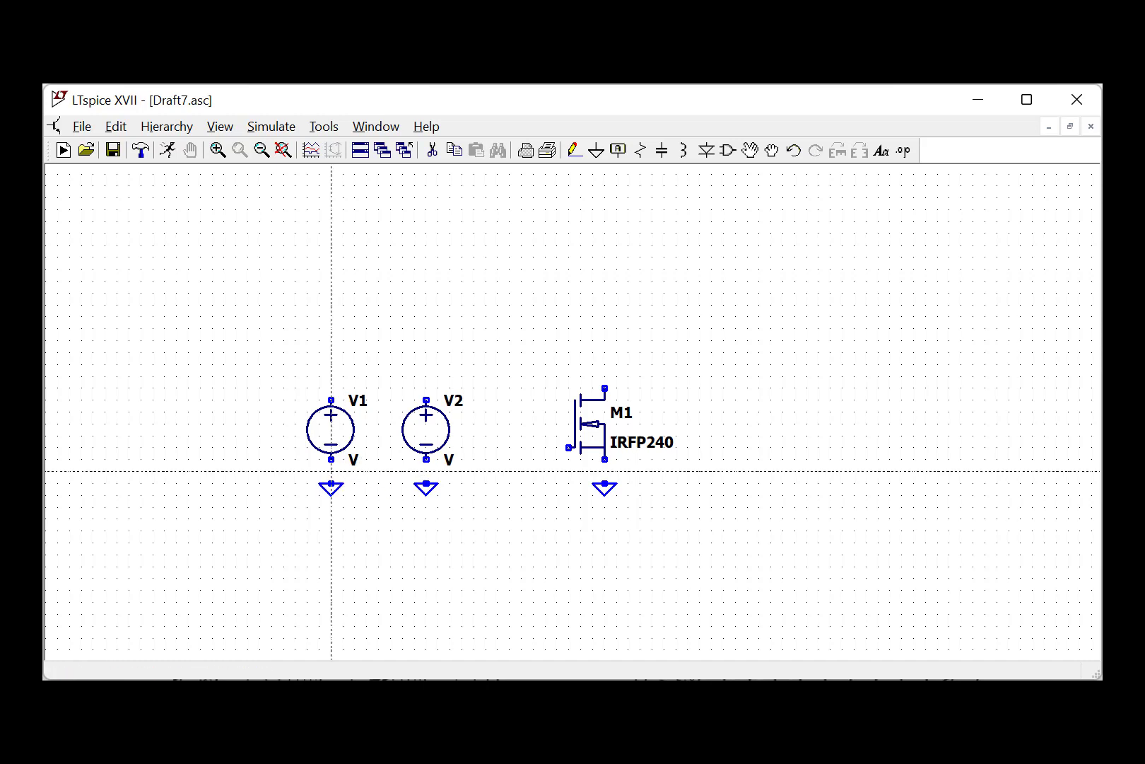
{"action": "left_click", "coordinate": [331, 460]}
{"action": "left_click", "coordinate": [331, 483]}
{"action": "left_click", "coordinate": [425, 459]}
{"action": "left_click", "coordinate": [426, 483]}
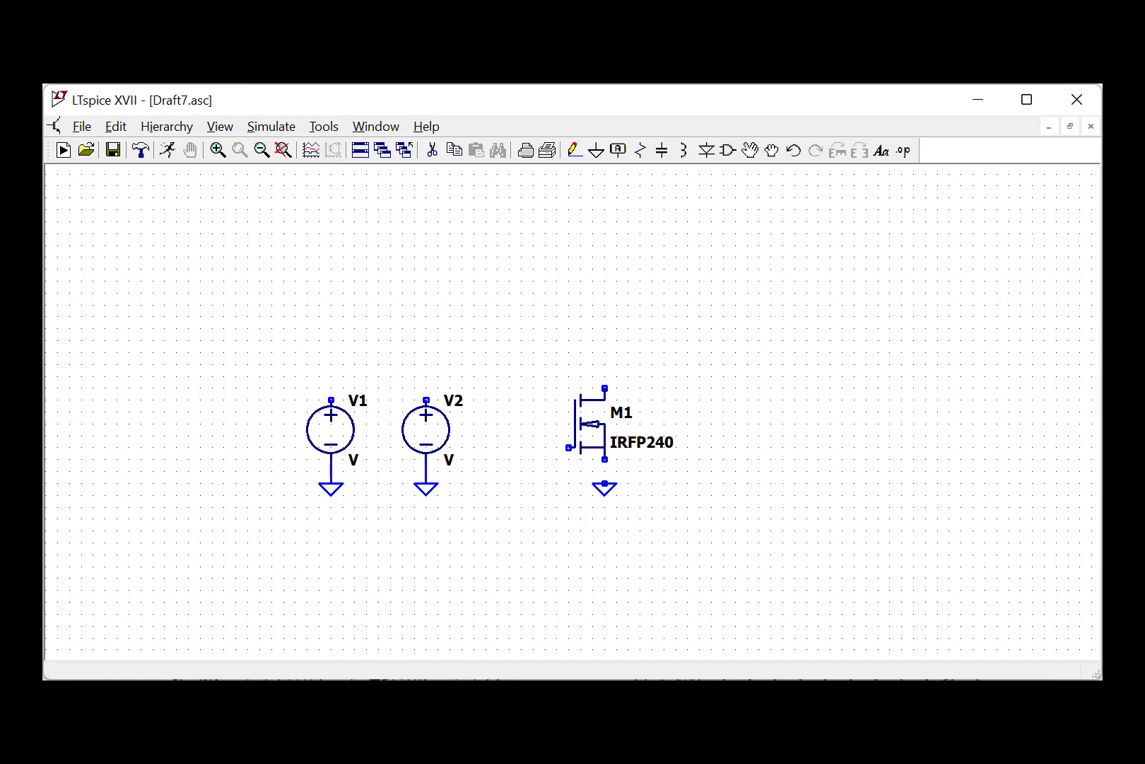
{"action": "left_click", "coordinate": [605, 459]}
{"action": "left_click", "coordinate": [604, 483]}
{"action": "key", "text": "Escape"}
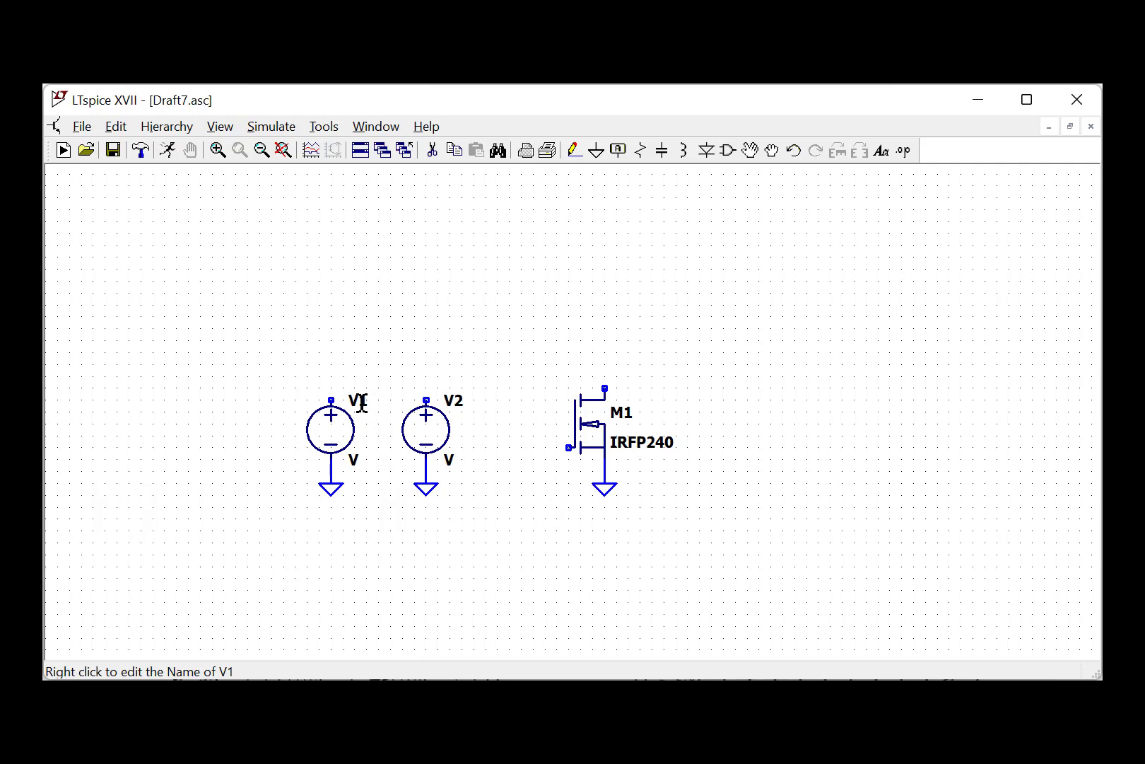
Step: Rename voltage source V1 as VD and voltage source V2 as VG
{"action": "right_click", "coordinate": [360, 427]}
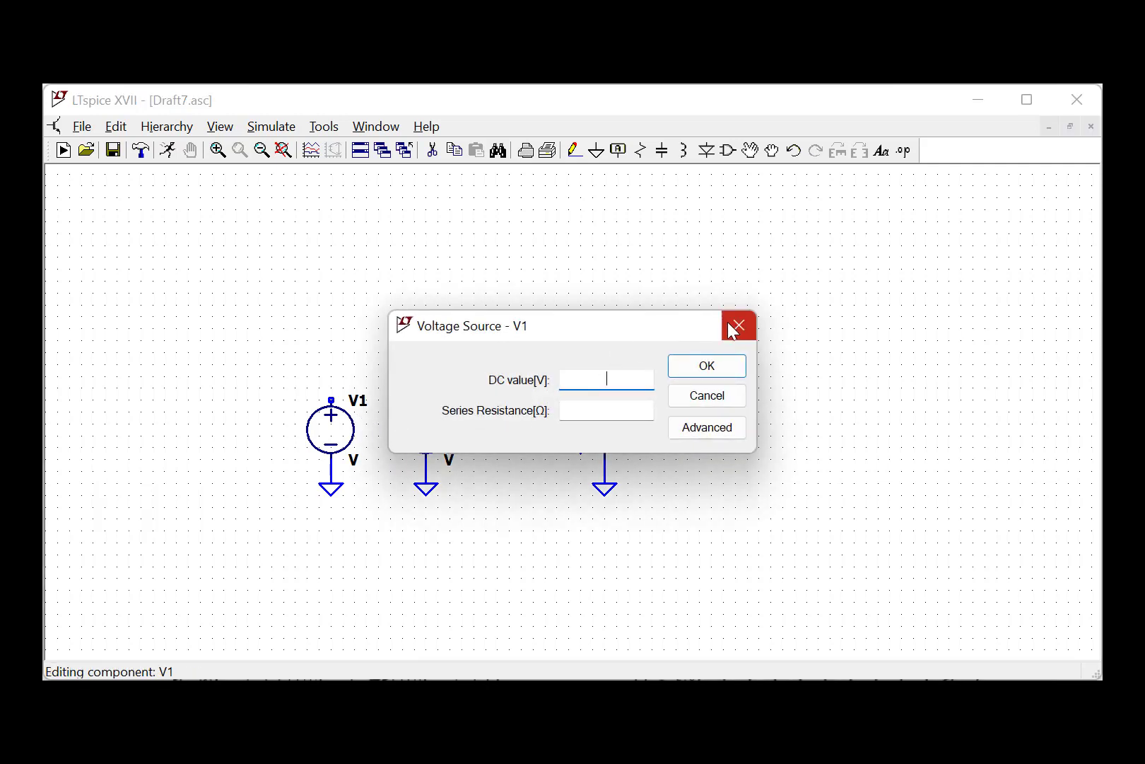
{"action": "left_click", "coordinate": [736, 325]}
{"action": "right_click", "coordinate": [362, 401]}
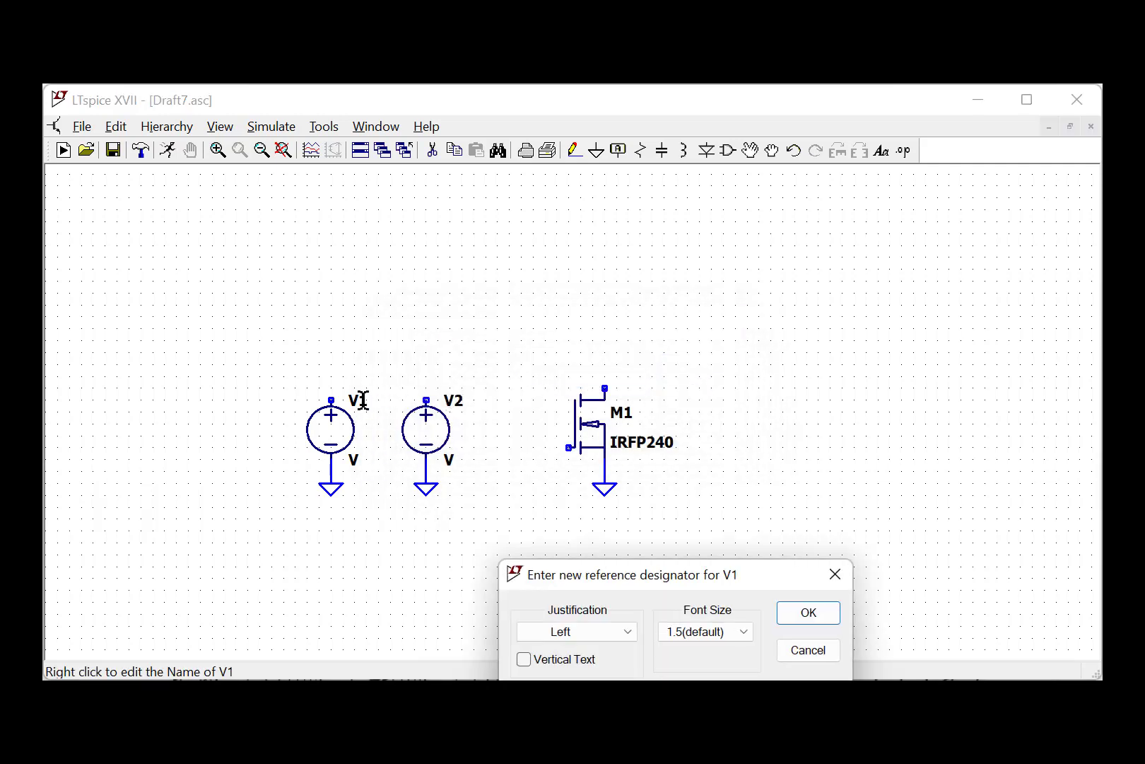
{"action": "left_click", "coordinate": [831, 615]}
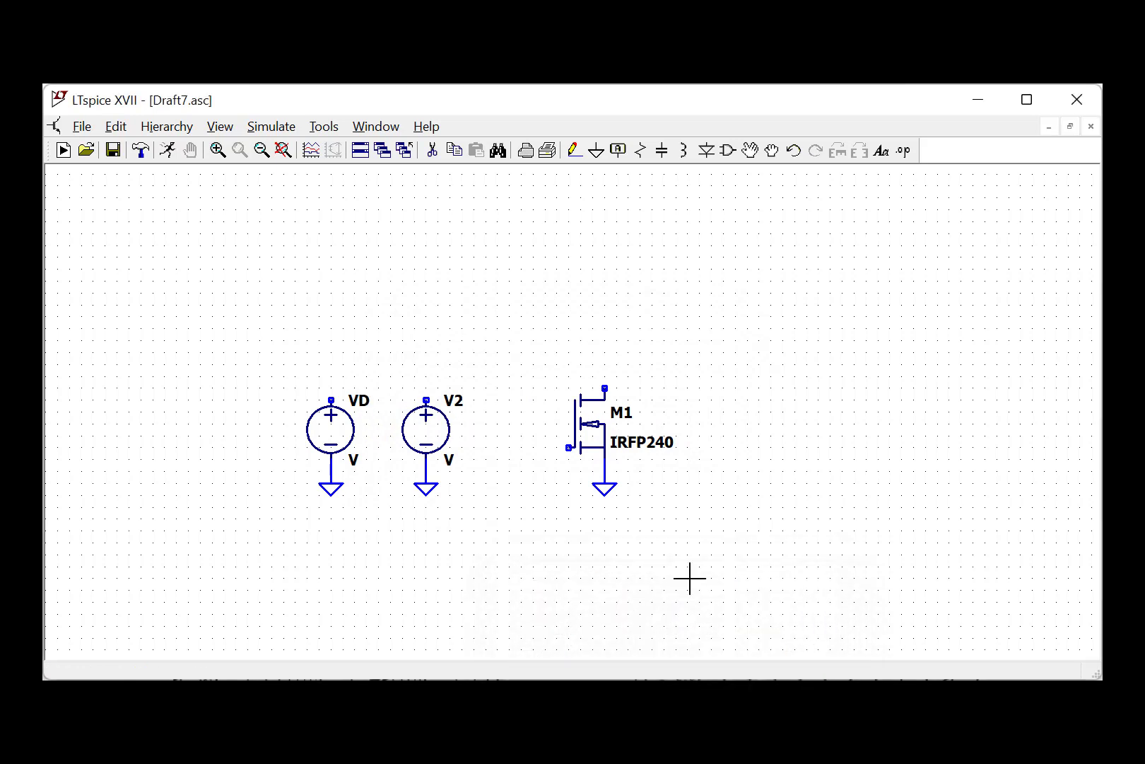
{"action": "right_click", "coordinate": [457, 400]}
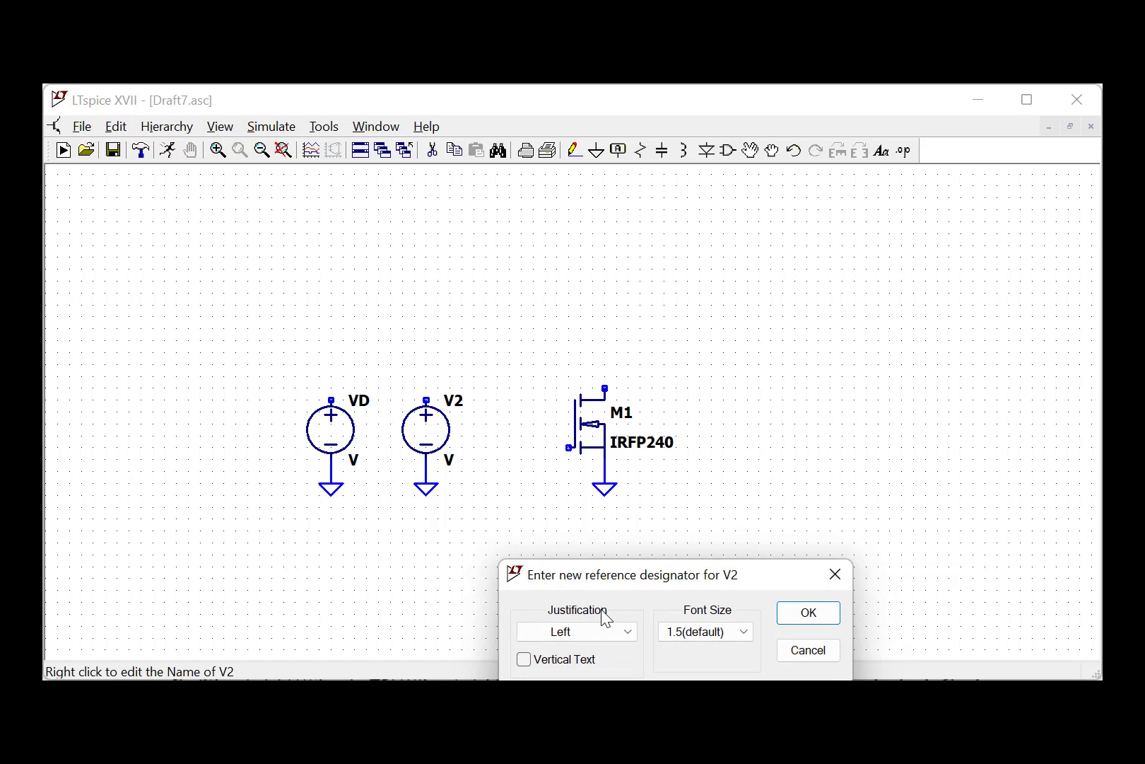
{"action": "left_click", "coordinate": [802, 616]}
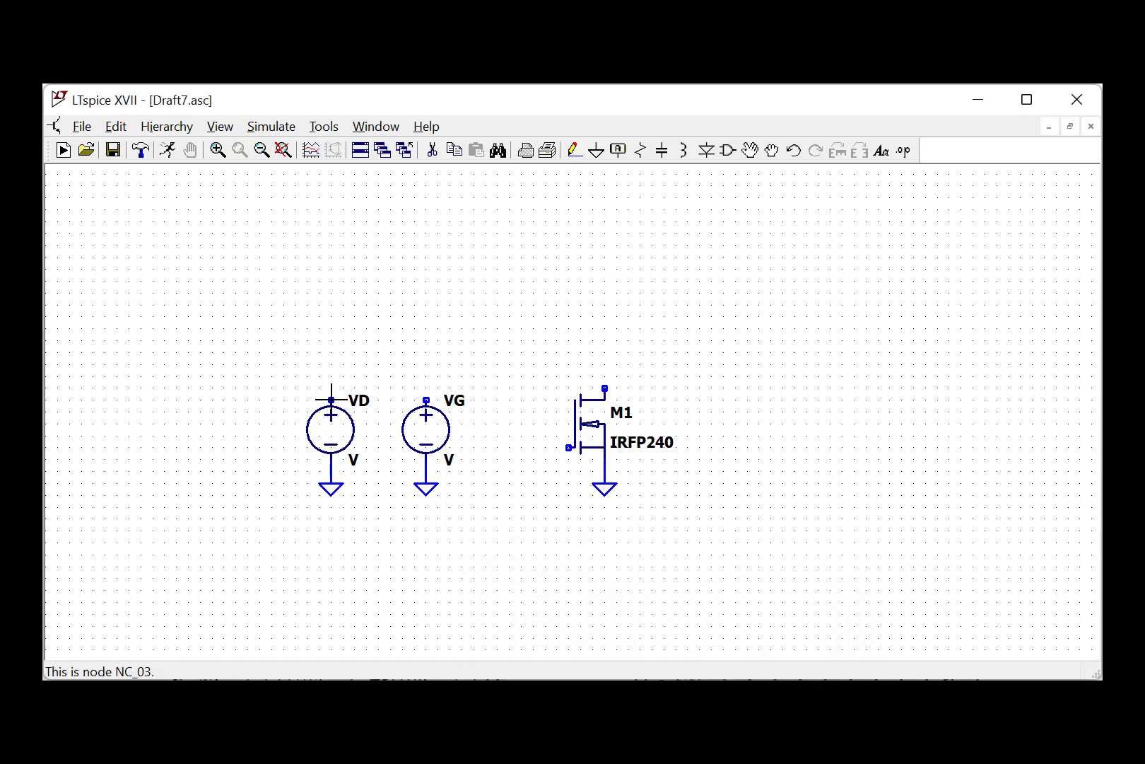
Step: Label the positive terminal of source VD and the MOSFET's drain with the net name VDD
{"action": "right_click", "coordinate": [331, 400]}
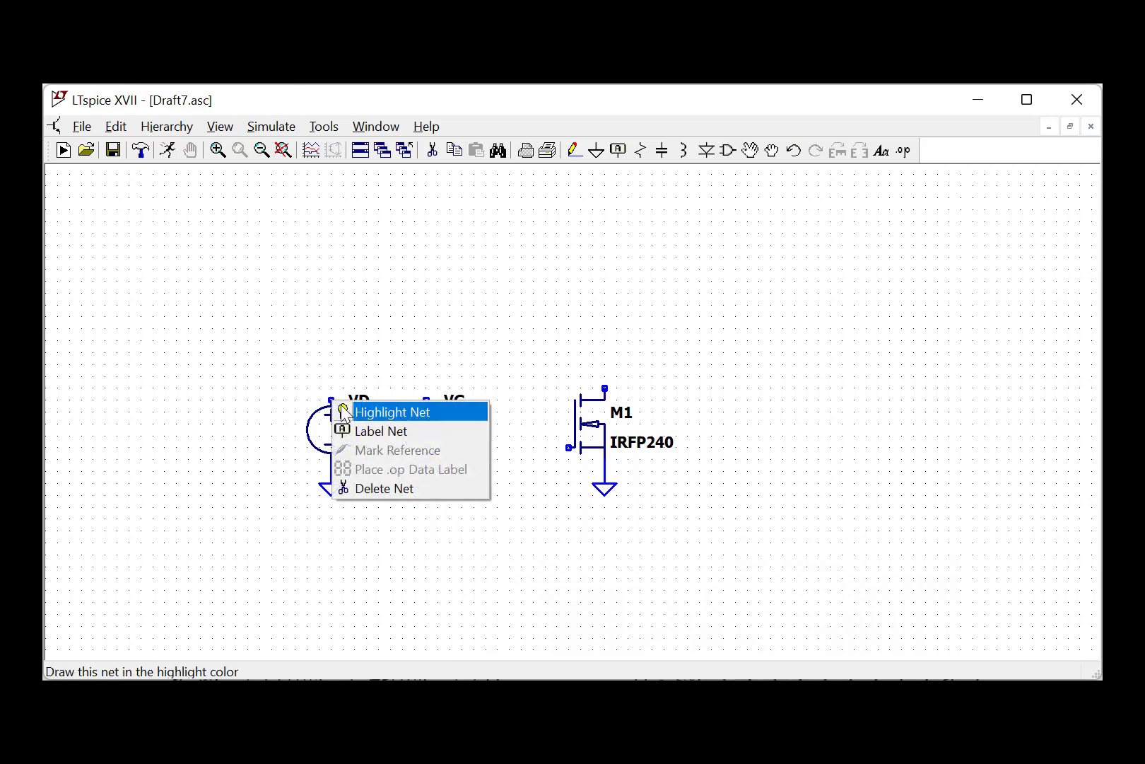
{"action": "left_click", "coordinate": [361, 433]}
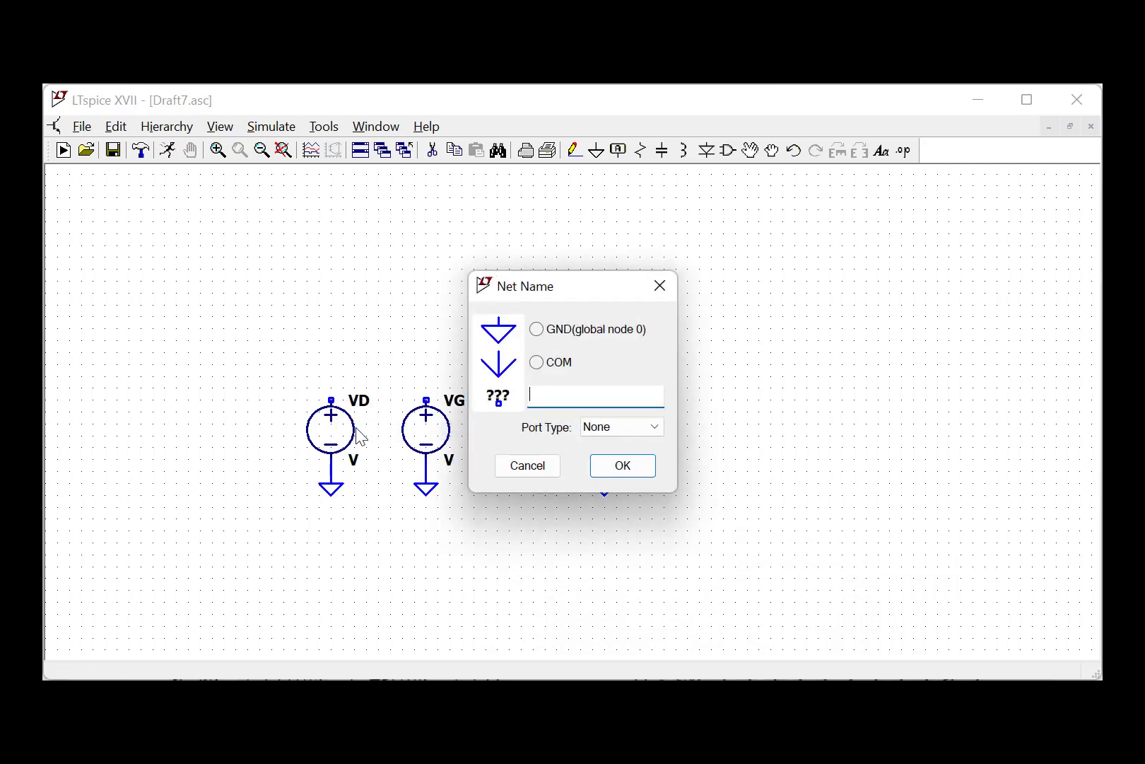
{"action": "type", "text": "VDD"}
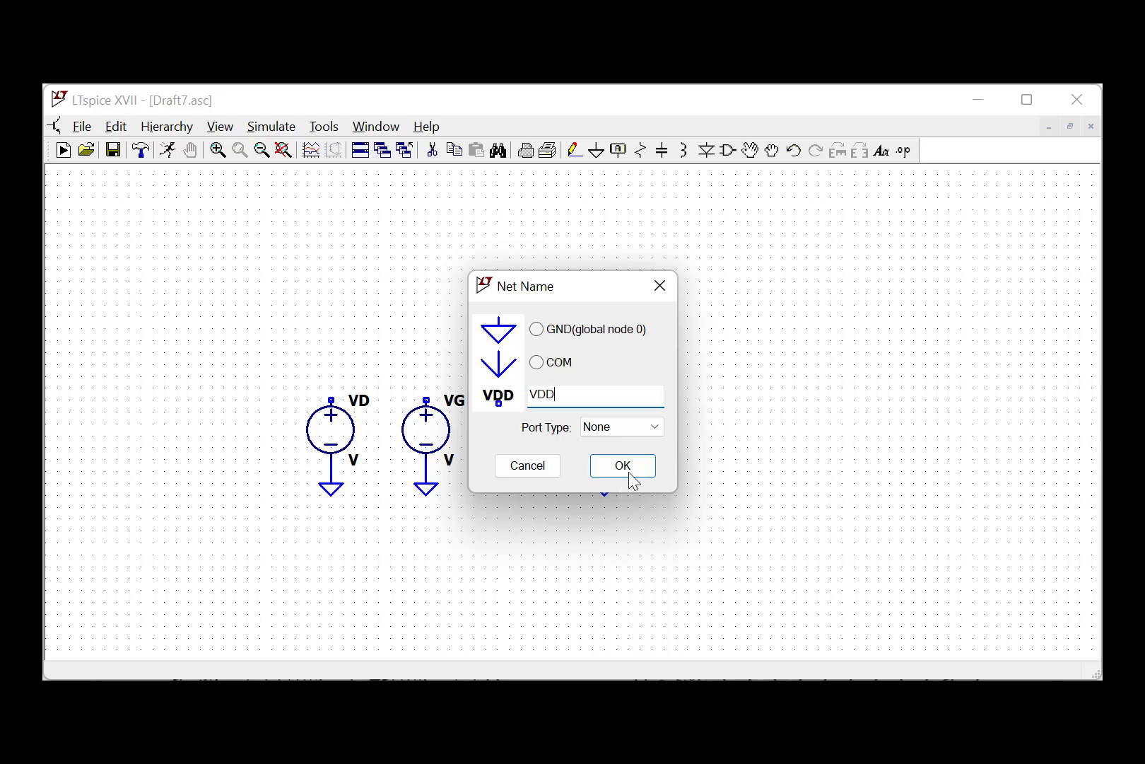
{"action": "left_click", "coordinate": [625, 470]}
{"action": "left_click", "coordinate": [330, 400]}
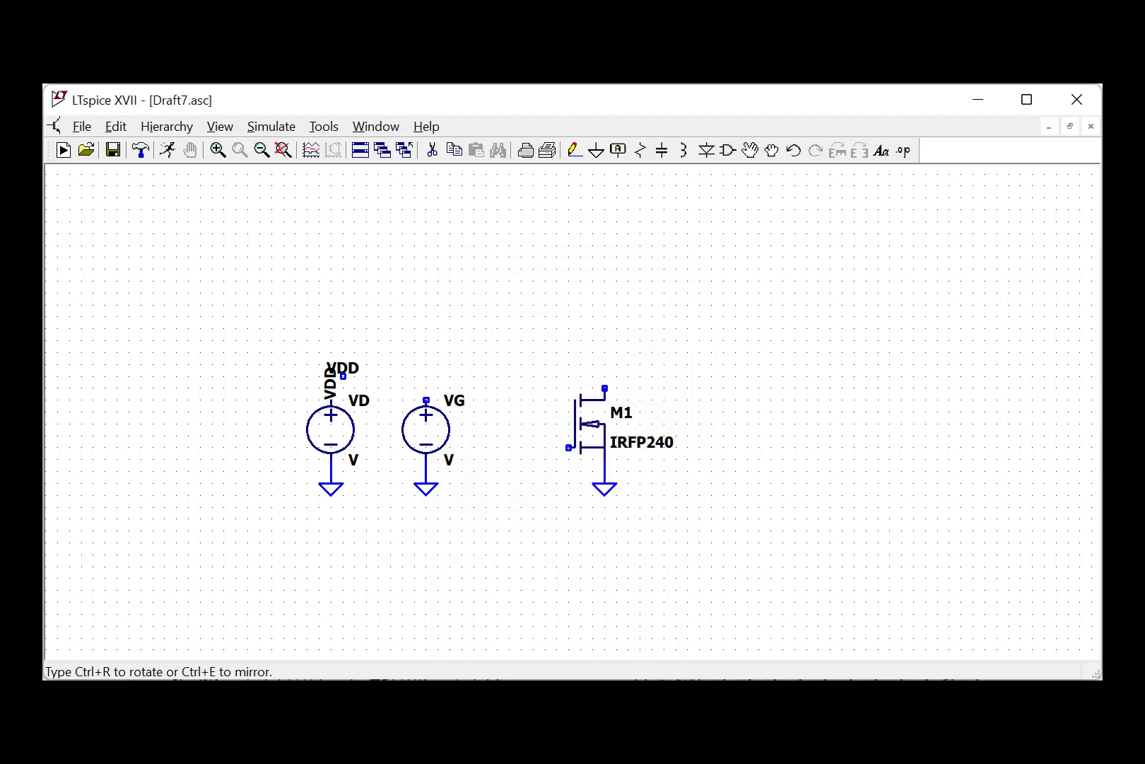
{"action": "left_click", "coordinate": [605, 388]}
{"action": "key", "text": "Escape"}
Step: Label the positive terminal of source VG and the MOSFET's gate with the net name VGG
{"action": "right_click", "coordinate": [426, 400]}
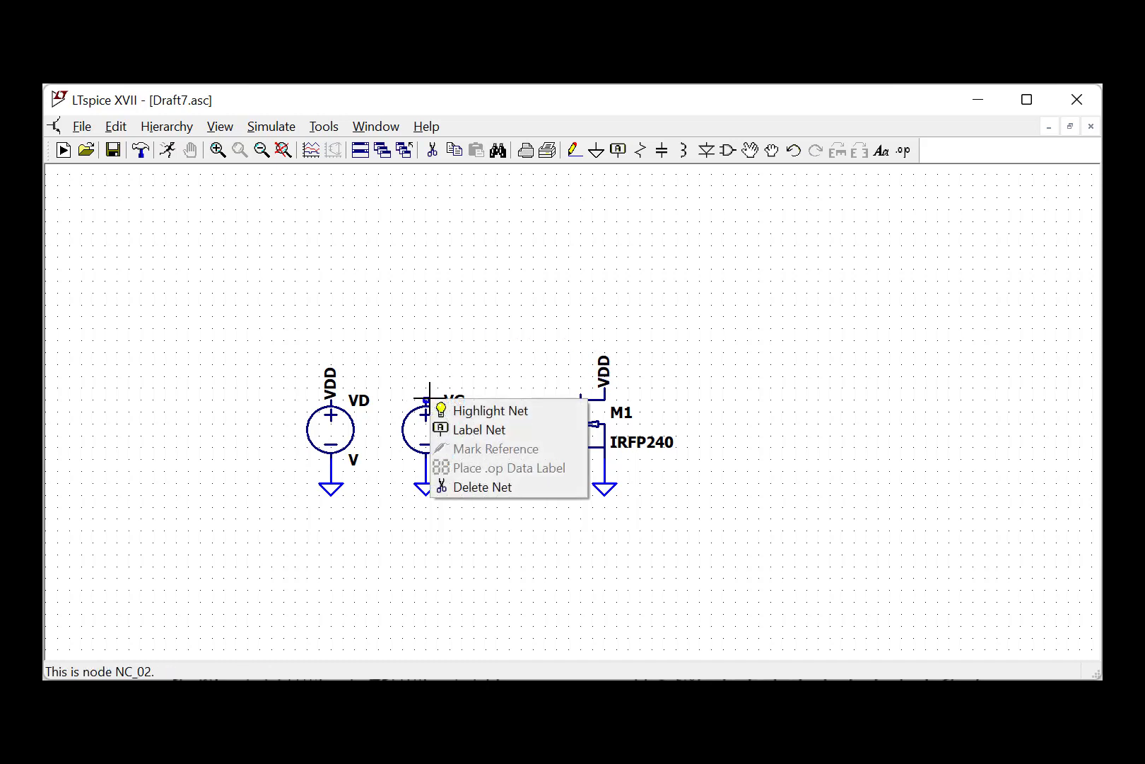
{"action": "left_click", "coordinate": [443, 430]}
{"action": "type", "text": "VGG"}
{"action": "left_click", "coordinate": [600, 467]}
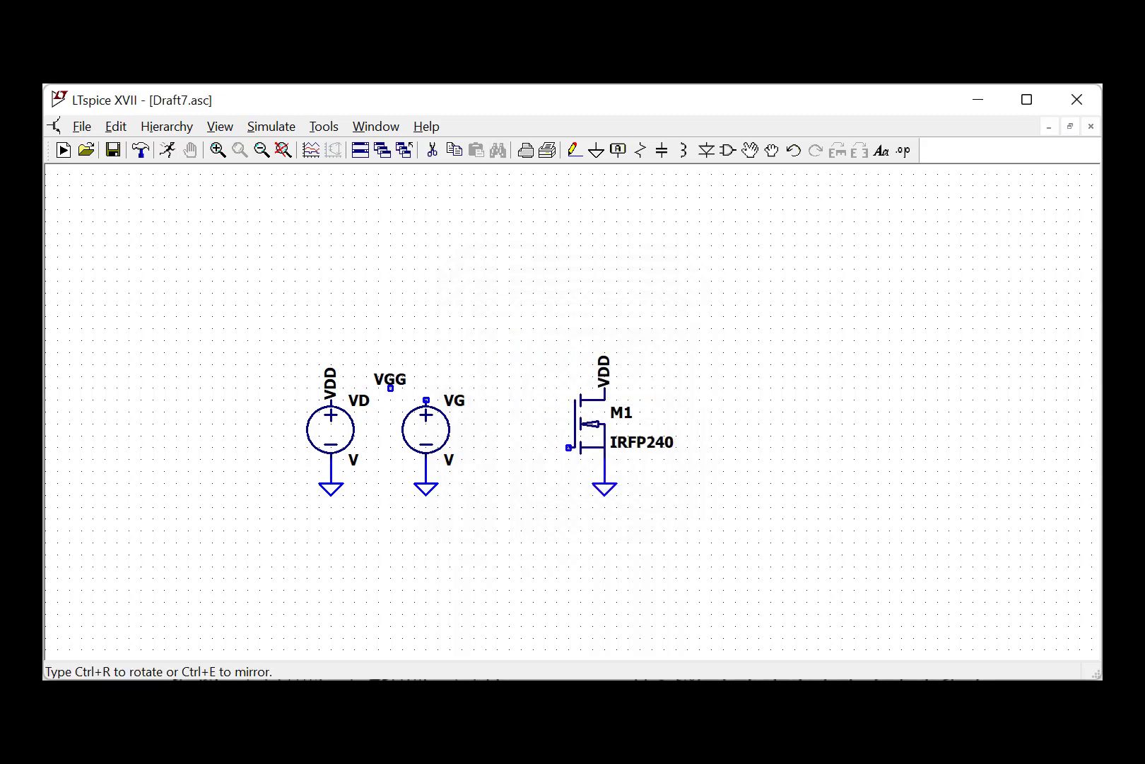
{"action": "left_click", "coordinate": [425, 400]}
{"action": "left_click", "coordinate": [569, 447]}
{"action": "left_click", "coordinate": [569, 447]}
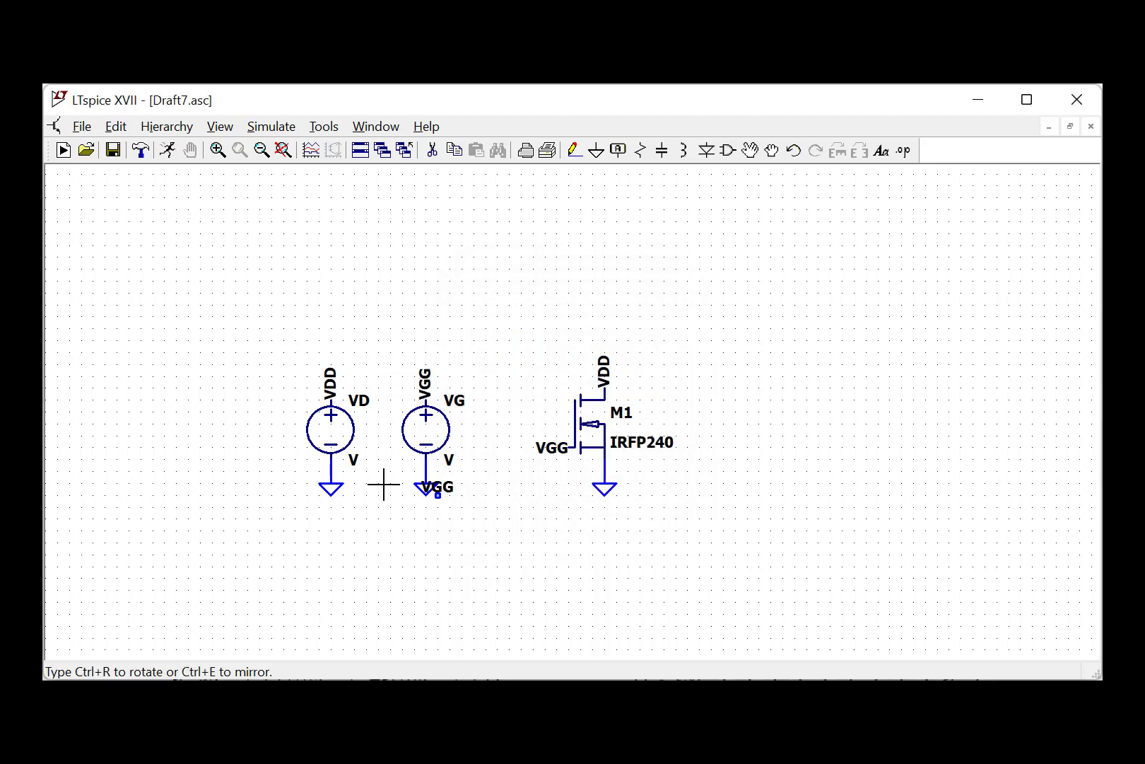
{"action": "key", "text": "Escape"}
Step: Set the DC value of both voltage sources, VD and VG, to 1 V
{"action": "right_click", "coordinate": [348, 439]}
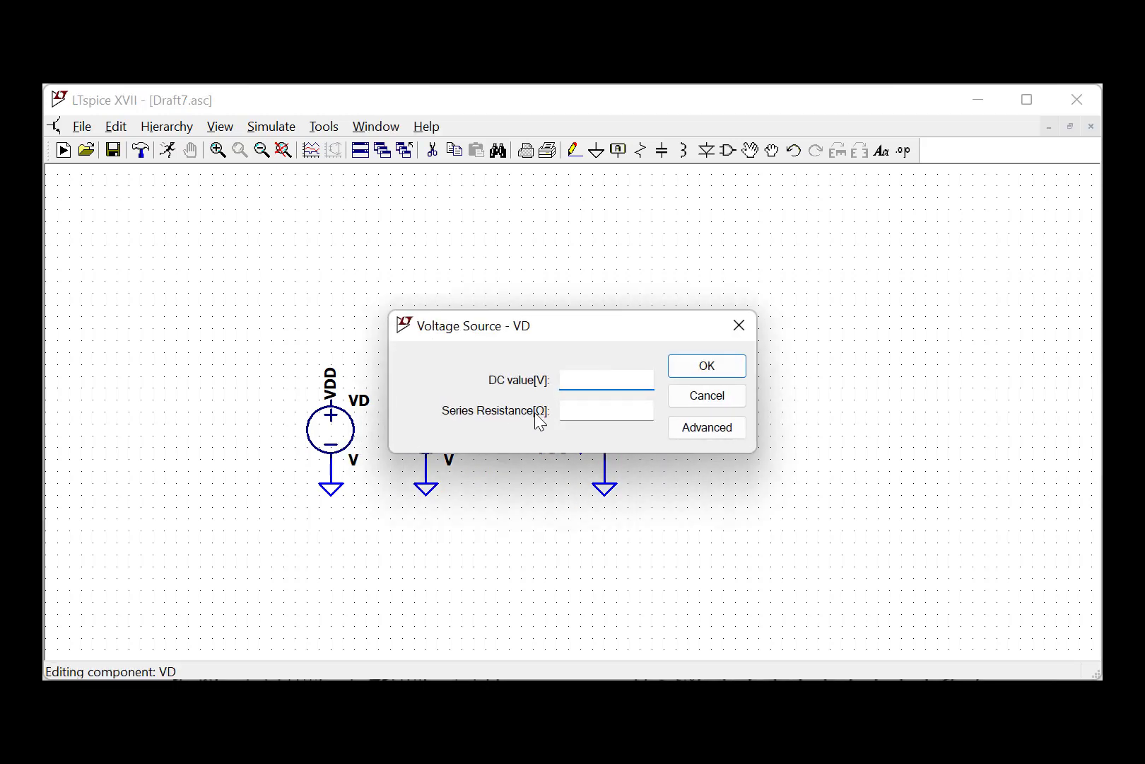
{"action": "type", "text": "1"}
{"action": "left_click", "coordinate": [711, 366]}
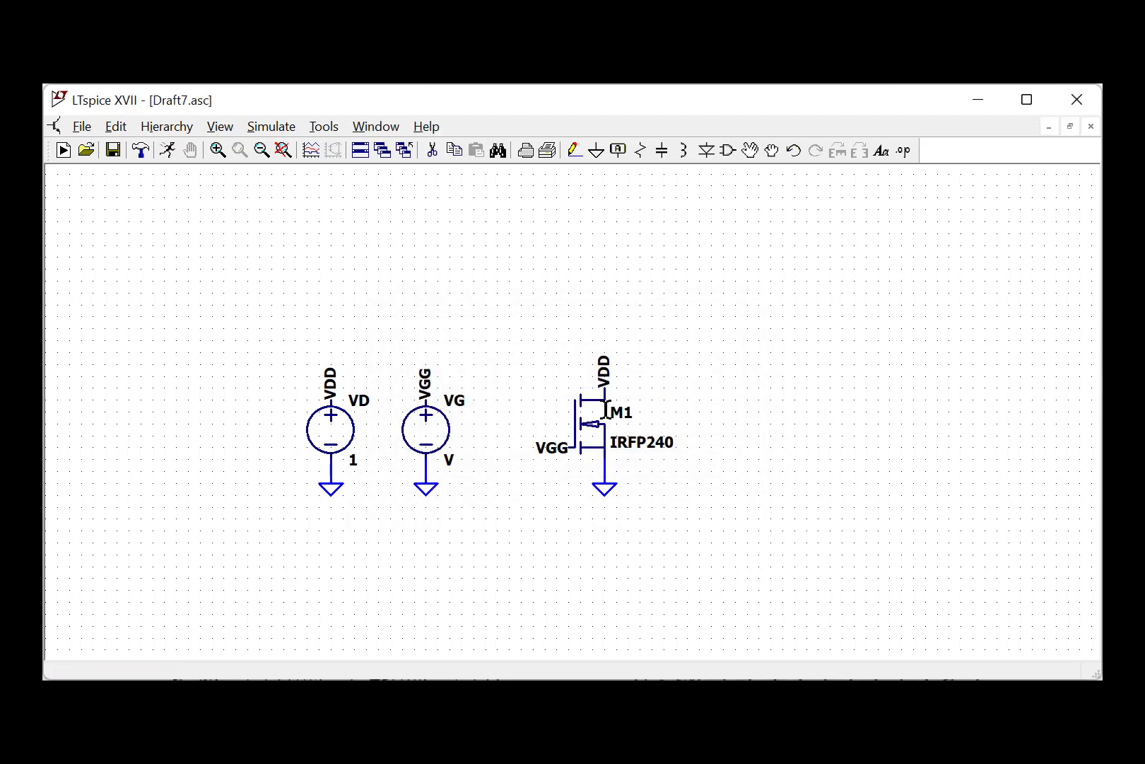
{"action": "right_click", "coordinate": [448, 460]}
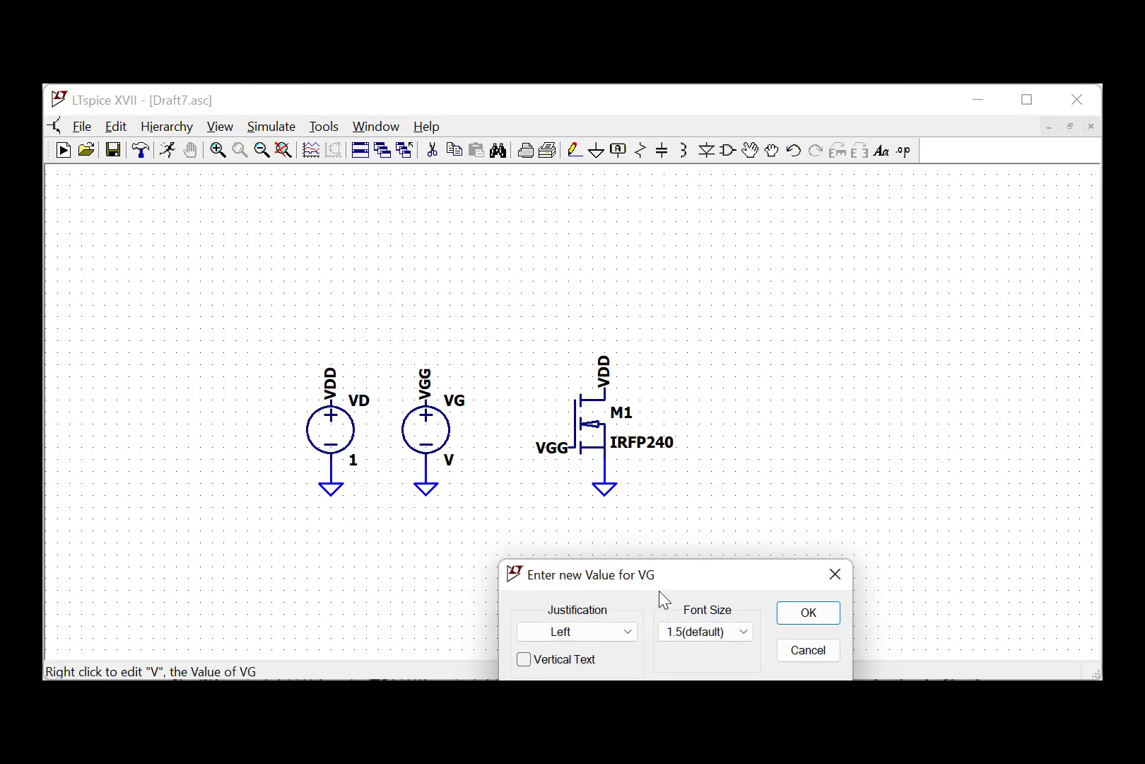
{"action": "right_click", "coordinate": [423, 433]}
{"action": "type", "text": "1"}
{"action": "left_click", "coordinate": [712, 369]}
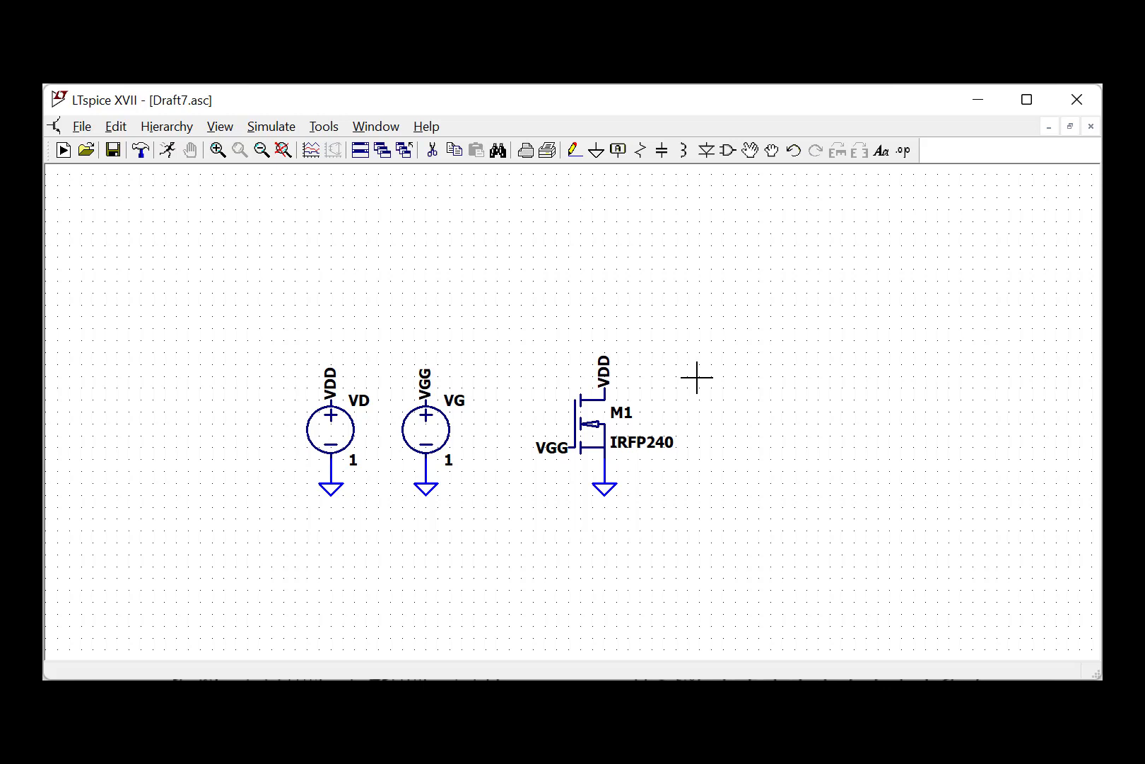
Step: Define a DC sweep simulation with VD as the first source and a linear sweep type
{"action": "left_click", "coordinate": [269, 127]}
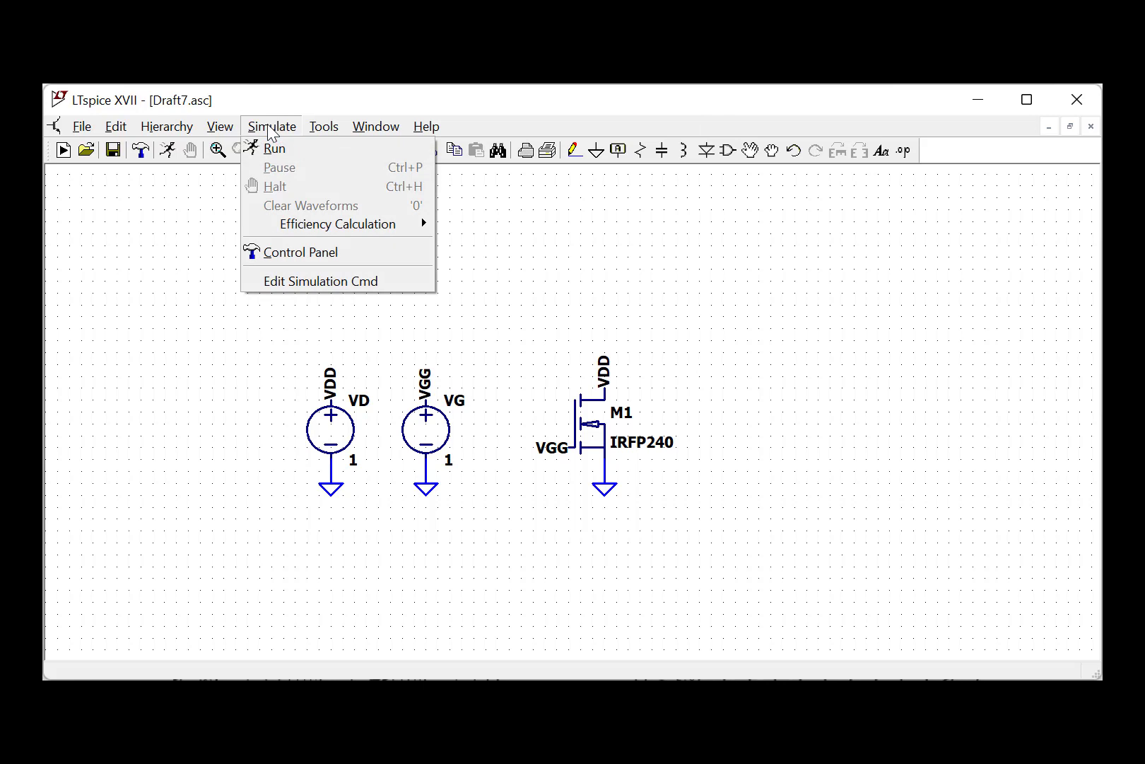
{"action": "left_click", "coordinate": [309, 283]}
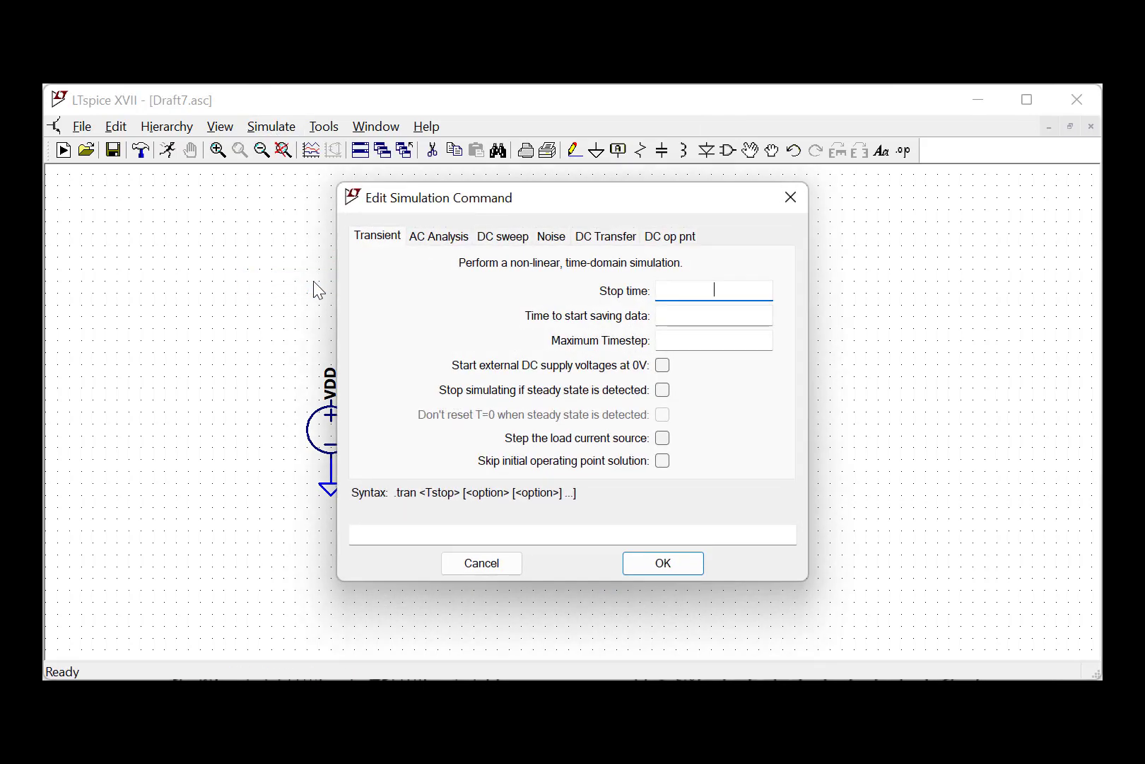
{"action": "left_click_drag", "start_coordinate": [464, 212], "coordinate": [755, 244]}
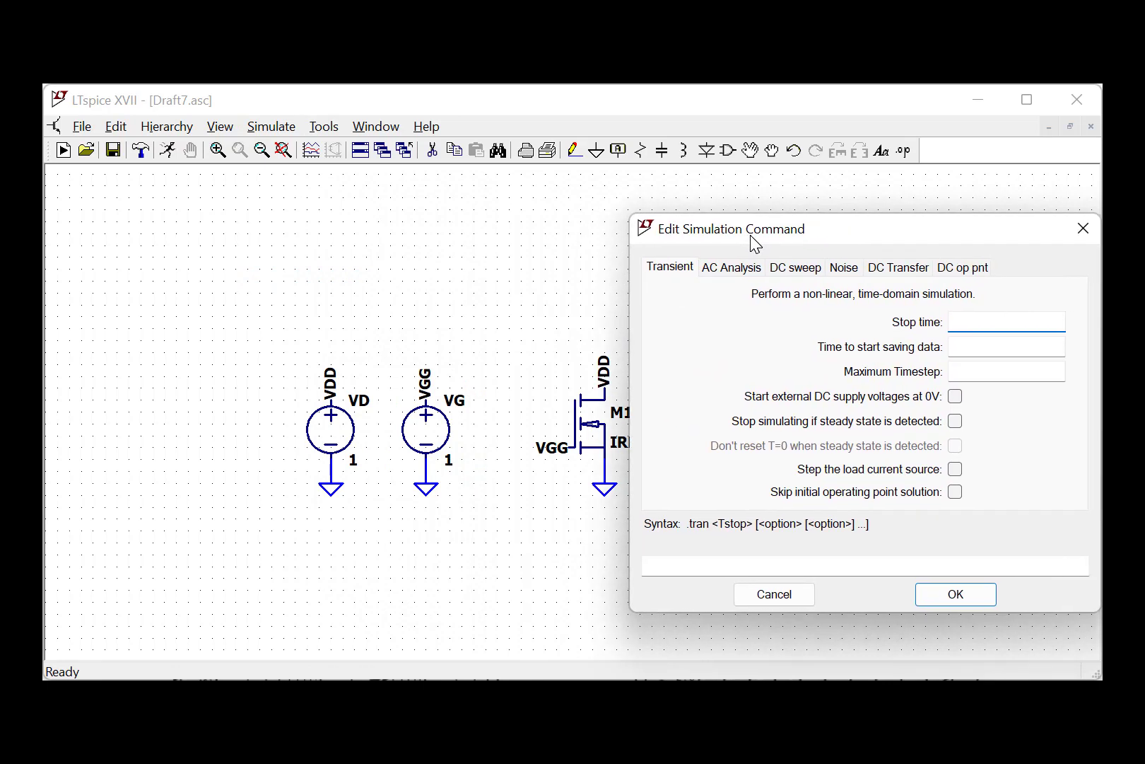
{"action": "left_click", "coordinate": [887, 272]}
{"action": "left_click", "coordinate": [817, 275]}
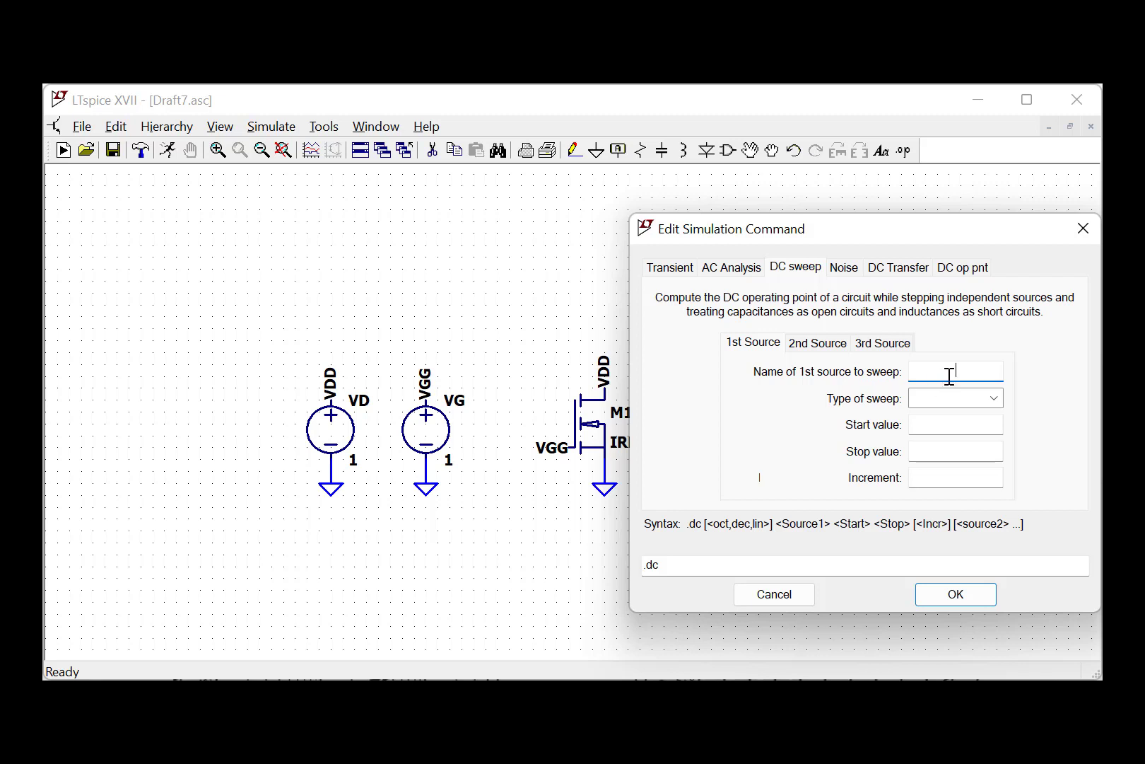
{"action": "type", "text": "VD"}
{"action": "left_click", "coordinate": [959, 400]}
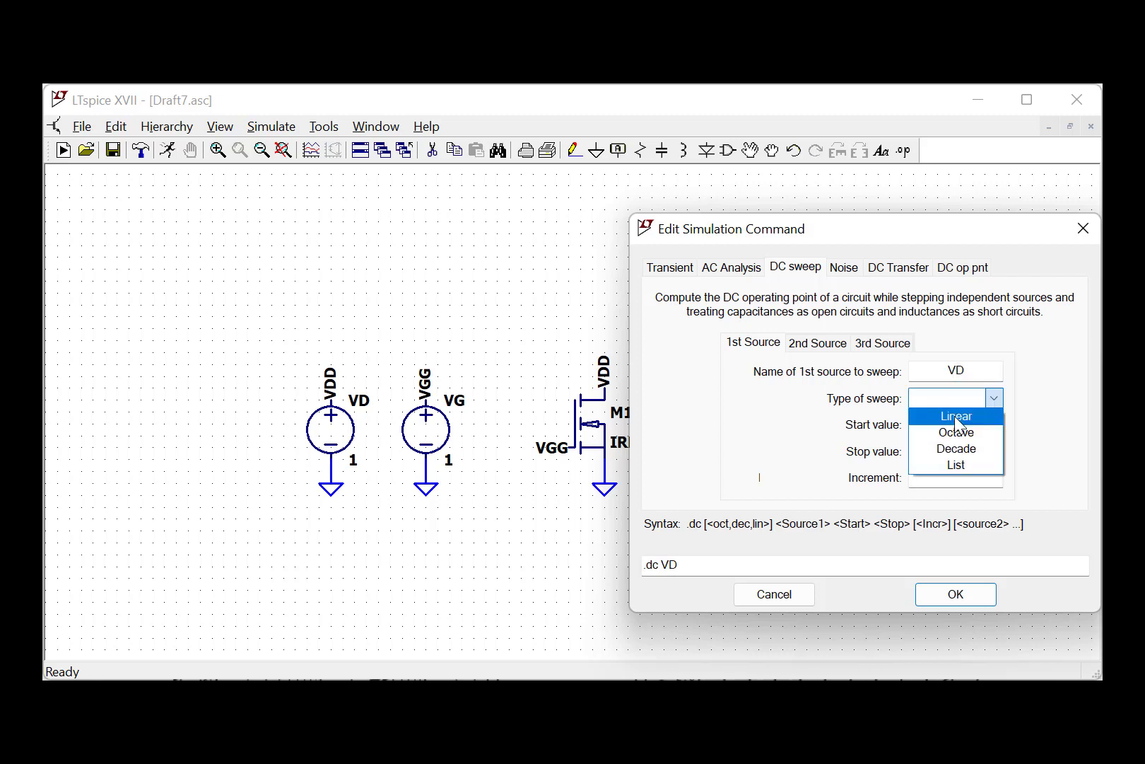
{"action": "left_click", "coordinate": [956, 417]}
Step: Set the VD sweep to start at 0, stop at 10 and use an increment of 0.05
{"action": "left_click", "coordinate": [950, 427]}
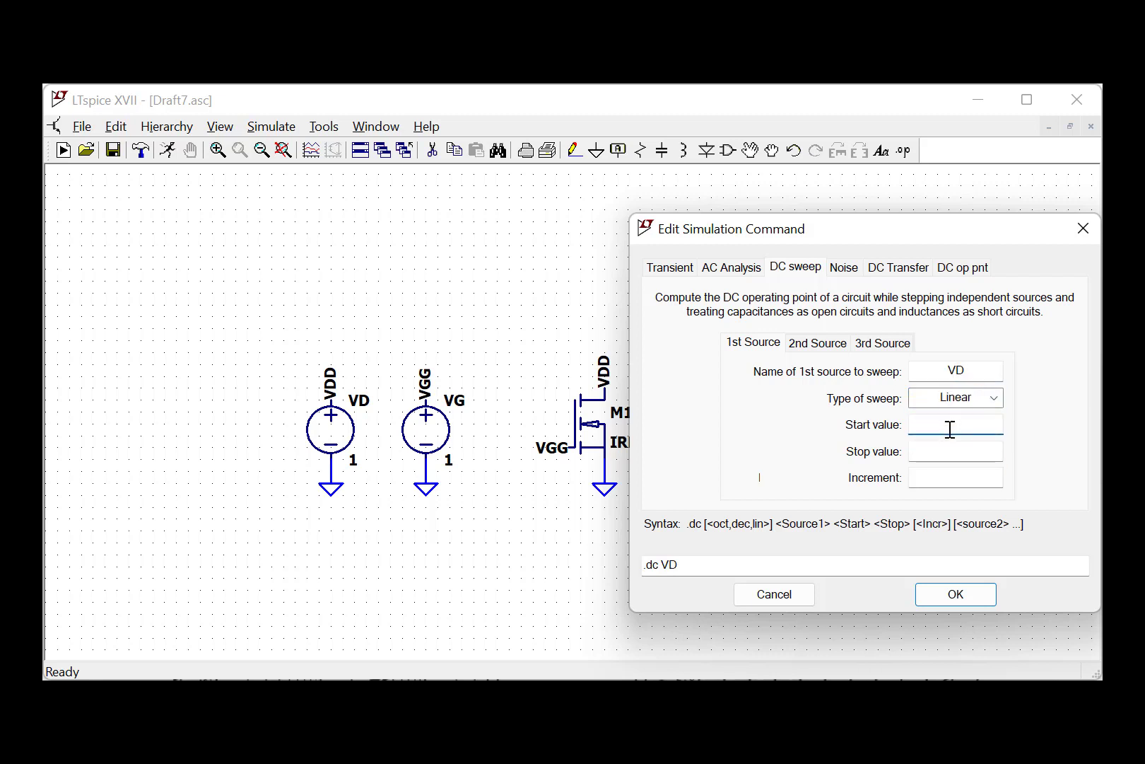
{"action": "type", "text": "0"}
{"action": "key", "text": "Tab"}
{"action": "type", "text": "10"}
{"action": "key", "text": "Tab"}
{"action": "type", "text": "0.05"}
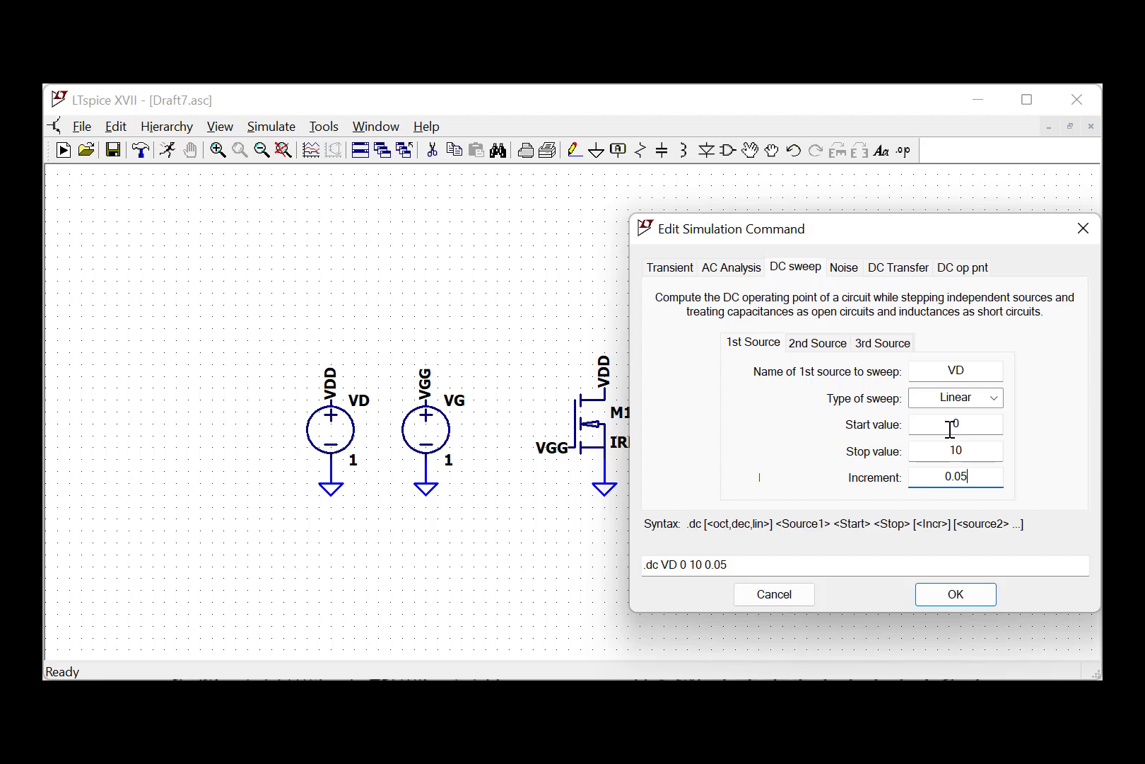
Step: Name VG as the second source of the DC sweep
{"action": "left_click", "coordinate": [818, 347]}
{"action": "left_click", "coordinate": [945, 375]}
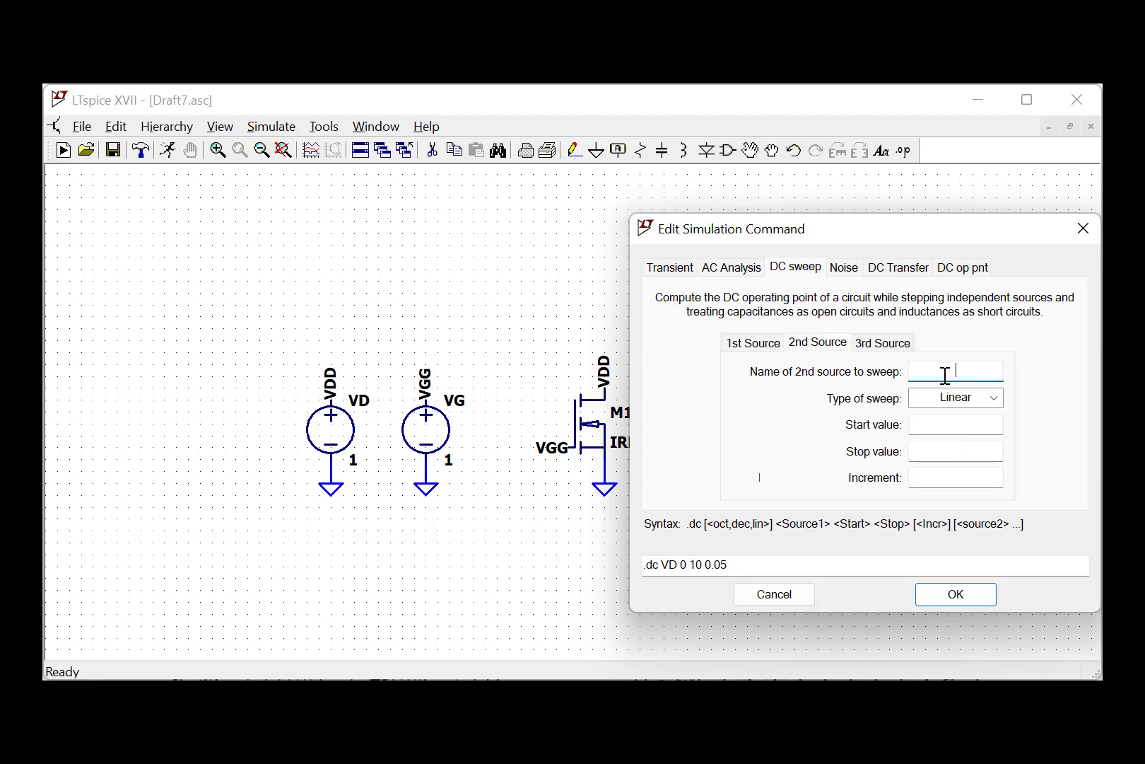
{"action": "type", "text": "VG"}
Step: Set the VG sweep to start at 0, stop at 10 and use an increment of 0.5
{"action": "left_click", "coordinate": [959, 428]}
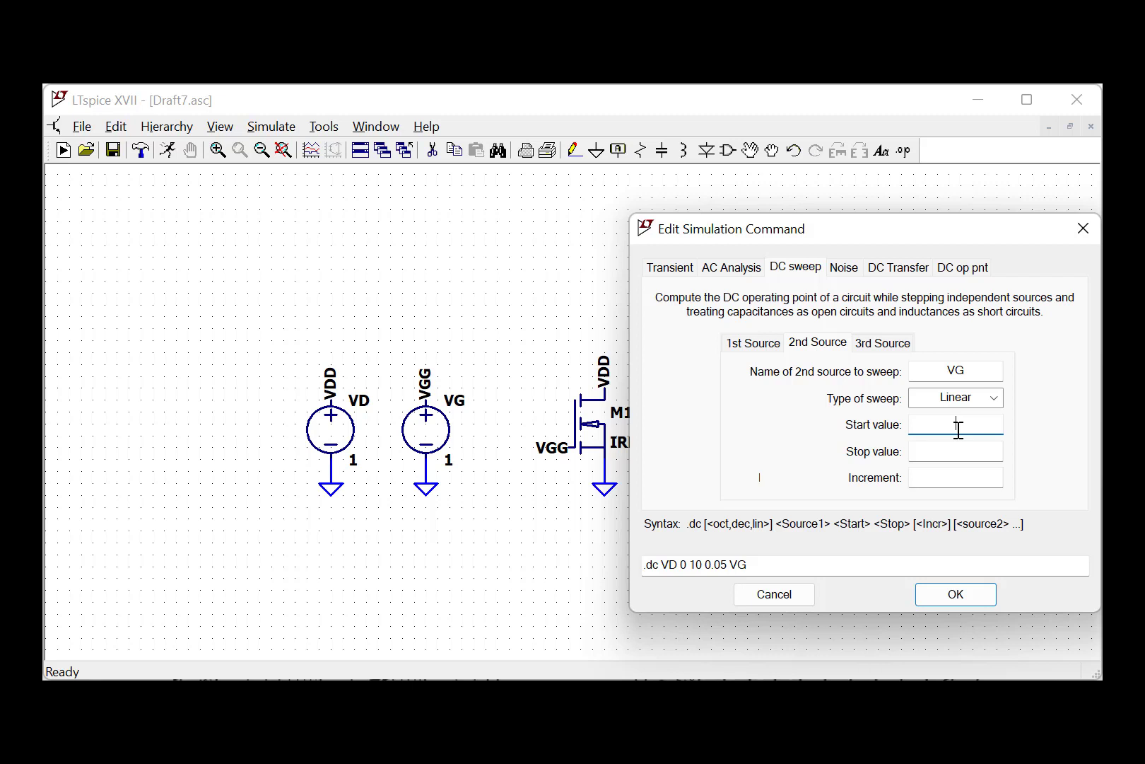
{"action": "type", "text": "0"}
{"action": "key", "text": "Tab"}
{"action": "type", "text": "0."}
{"action": "key", "text": "BackSpace"}
{"action": "key", "text": "BackSpace"}
{"action": "type", "text": "10"}
{"action": "key", "text": "Tab"}
{"action": "type", "text": "0.05"}
{"action": "key", "text": "BackSpace"}
{"action": "key", "text": "BackSpace"}
{"action": "type", "text": "5"}
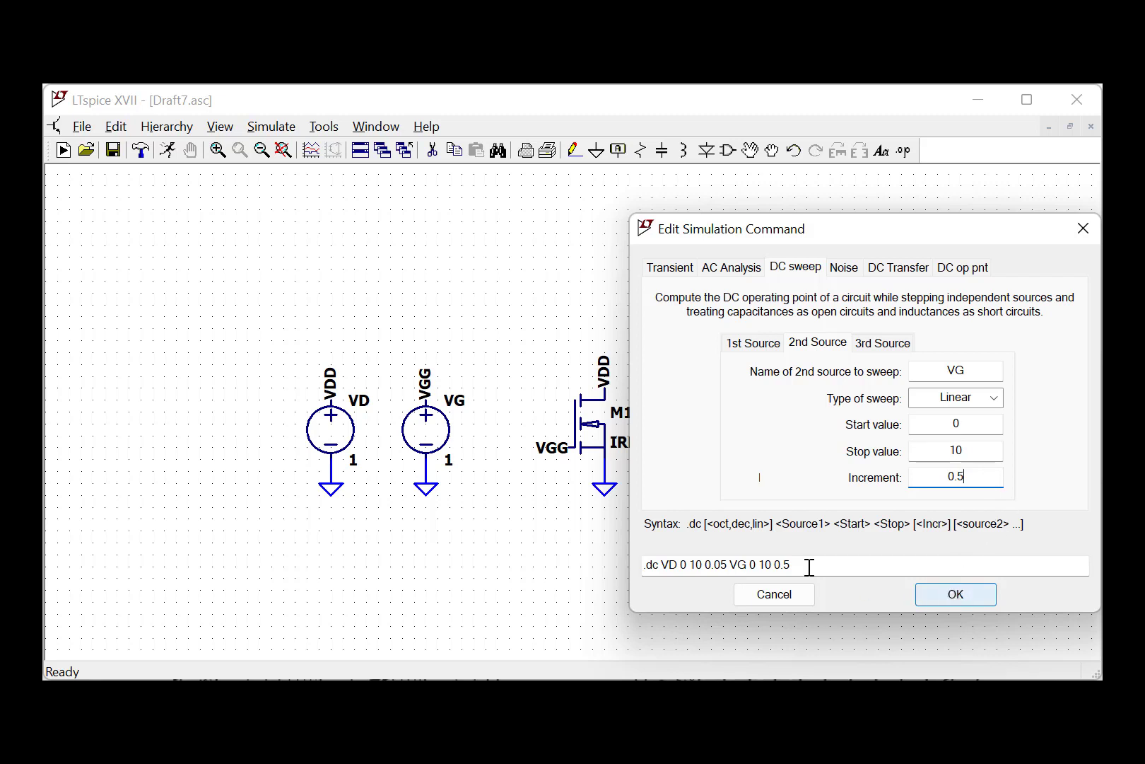
Step: Accept the two-source DC sweep command and place its directive beneath the voltage sources on the schematic
{"action": "left_click", "coordinate": [671, 565]}
{"action": "left_click_drag", "start_coordinate": [672, 569], "coordinate": [820, 569]}
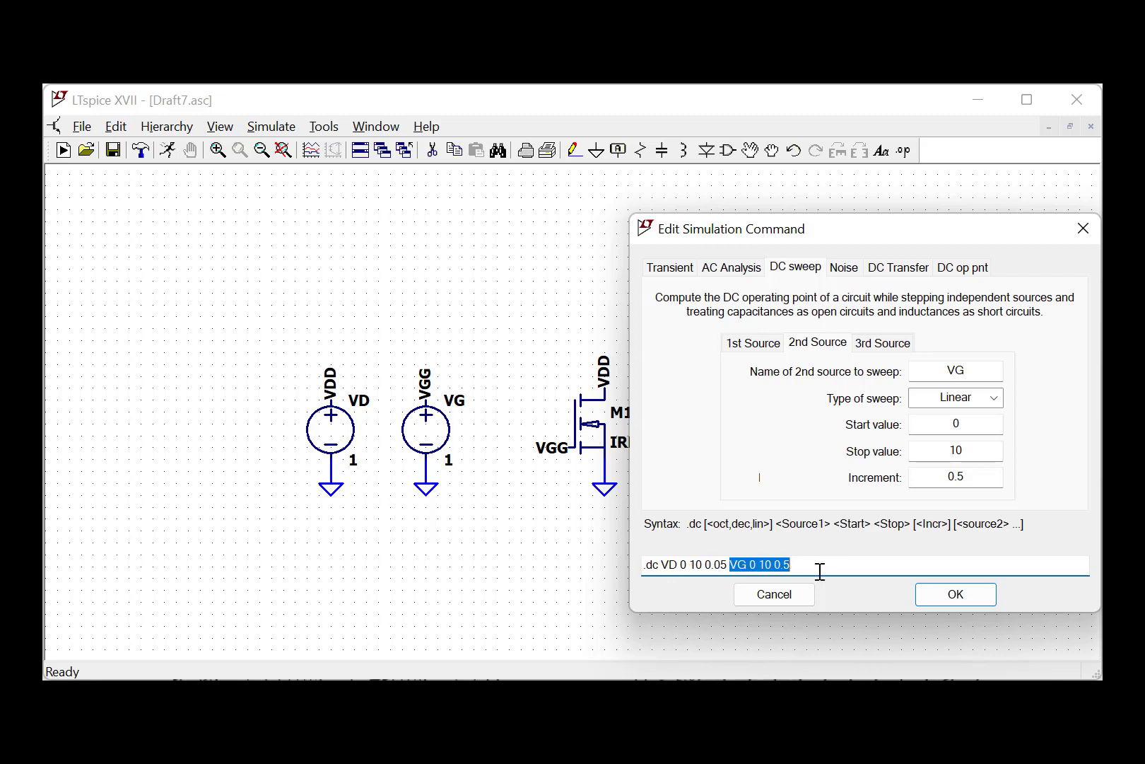
{"action": "left_click", "coordinate": [954, 594]}
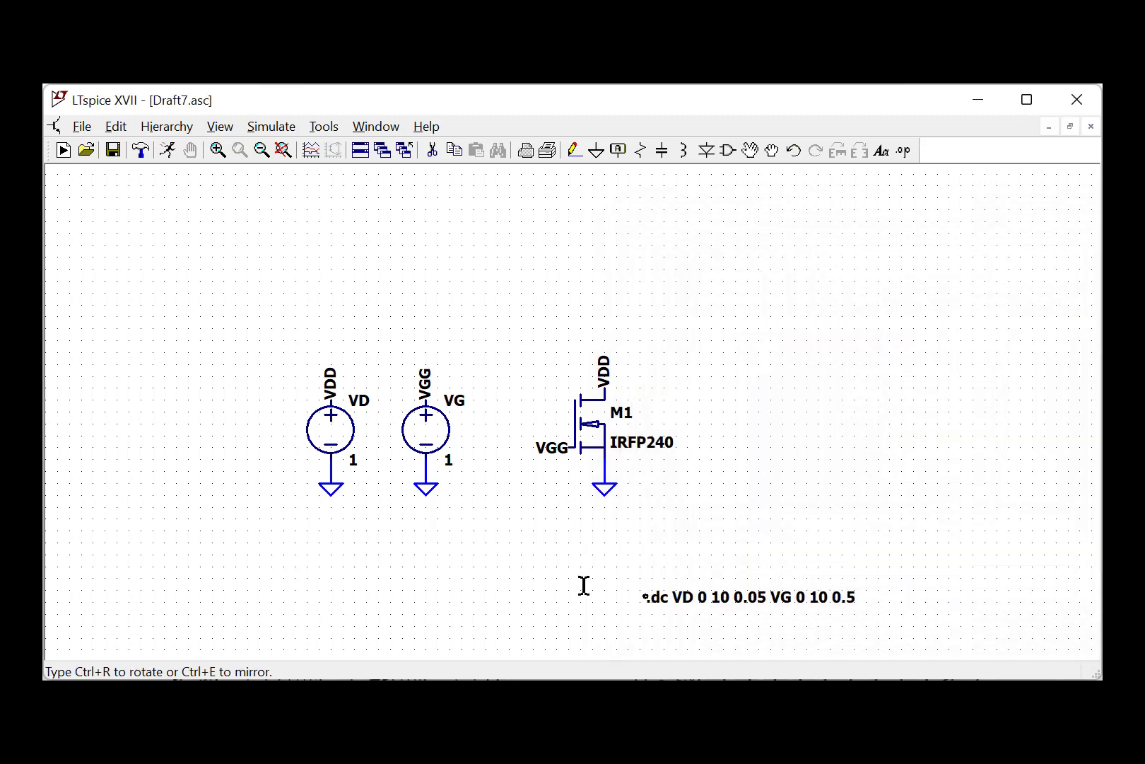
{"action": "left_click", "coordinate": [322, 565]}
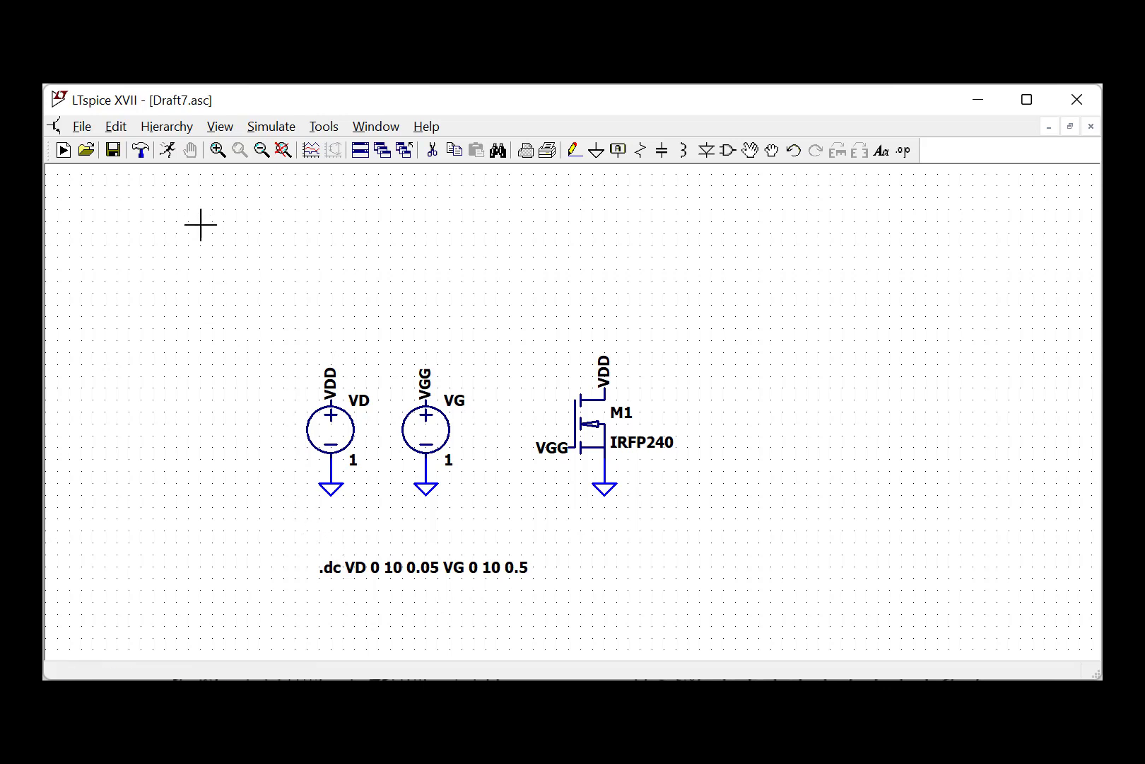
Step: Run the DC sweep simulation and plot the voltage of net VDD at source VD
{"action": "left_click", "coordinate": [163, 151]}
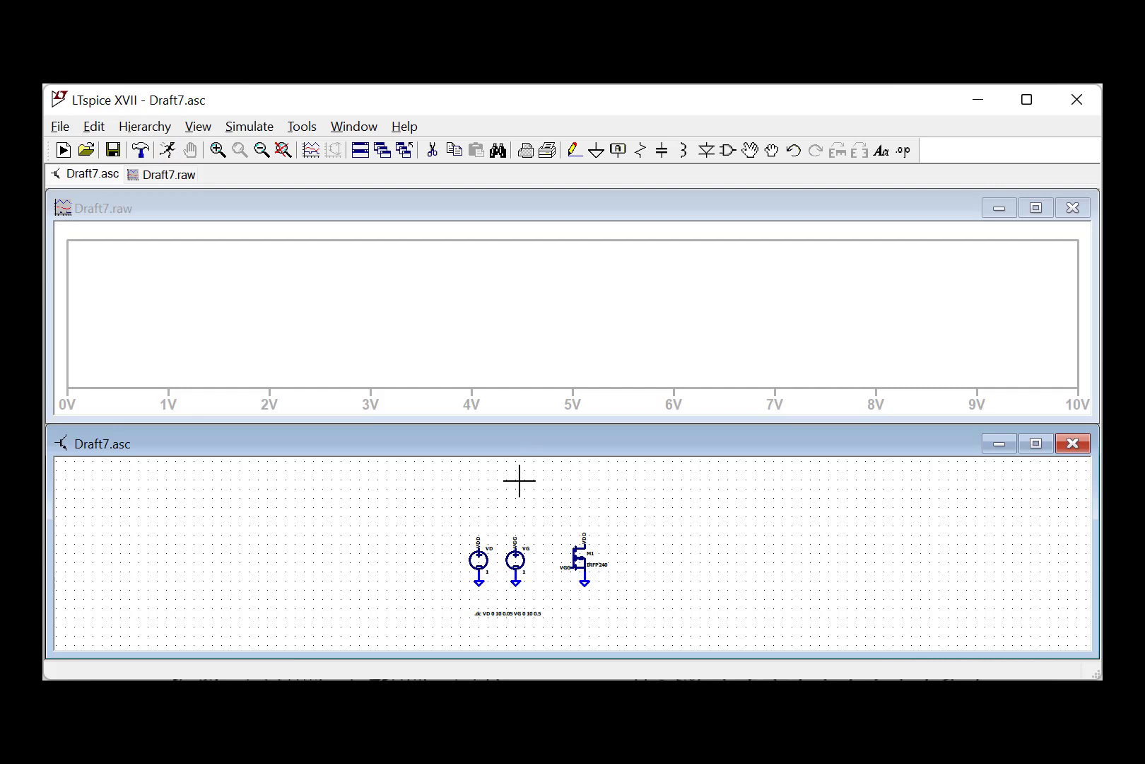
{"action": "scroll", "coordinate": [549, 547], "scroll_direction": "up", "scroll_amount": 2}
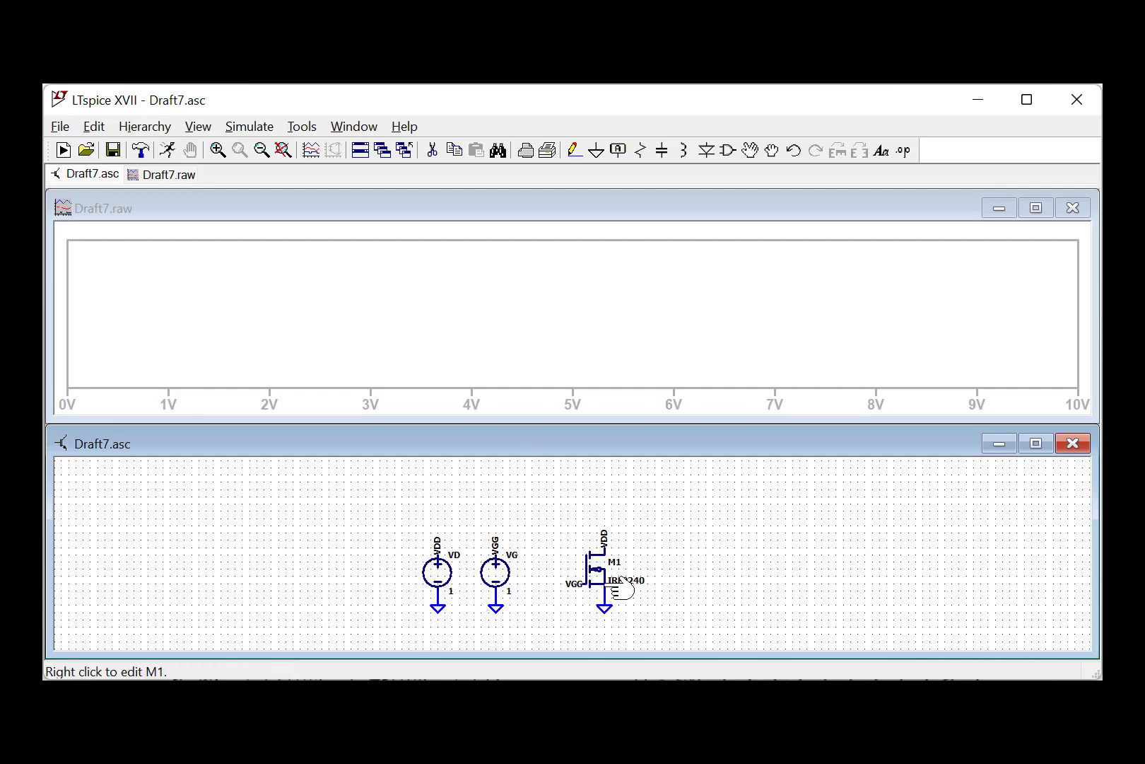
{"action": "left_click", "coordinate": [441, 549]}
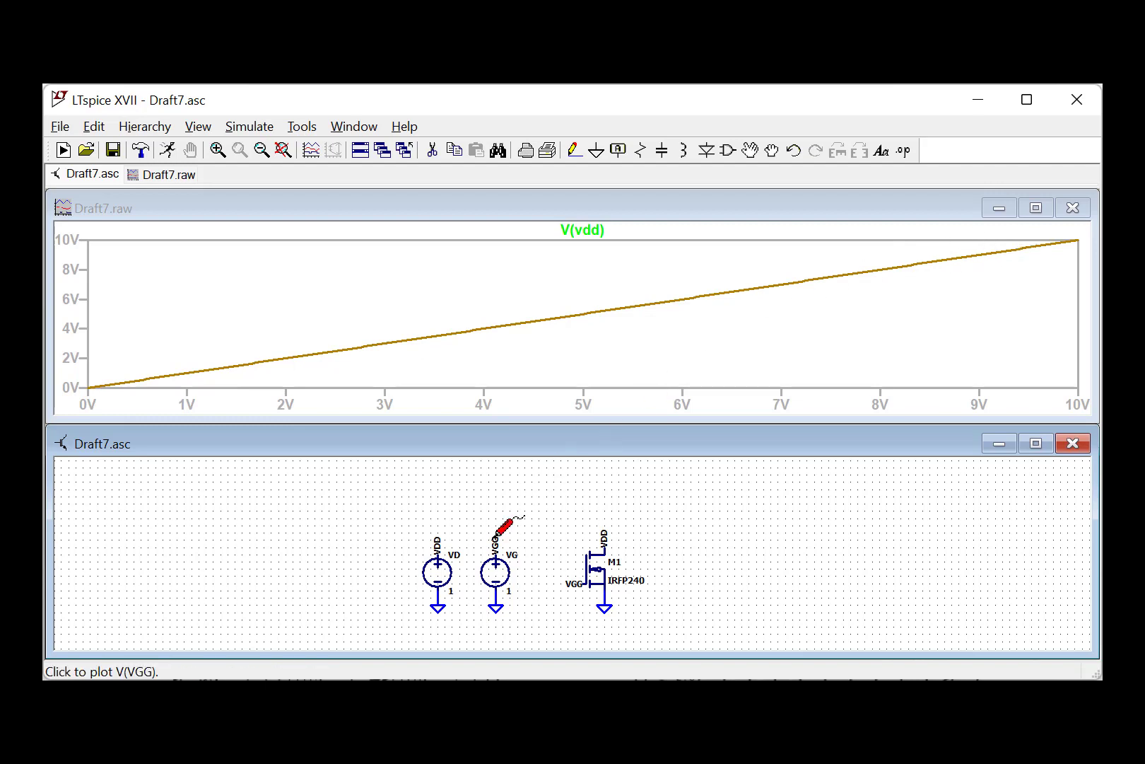
Step: Delete the V(vdd) trace and plot the voltage of net VGG at source VG instead
{"action": "right_click", "coordinate": [578, 230]}
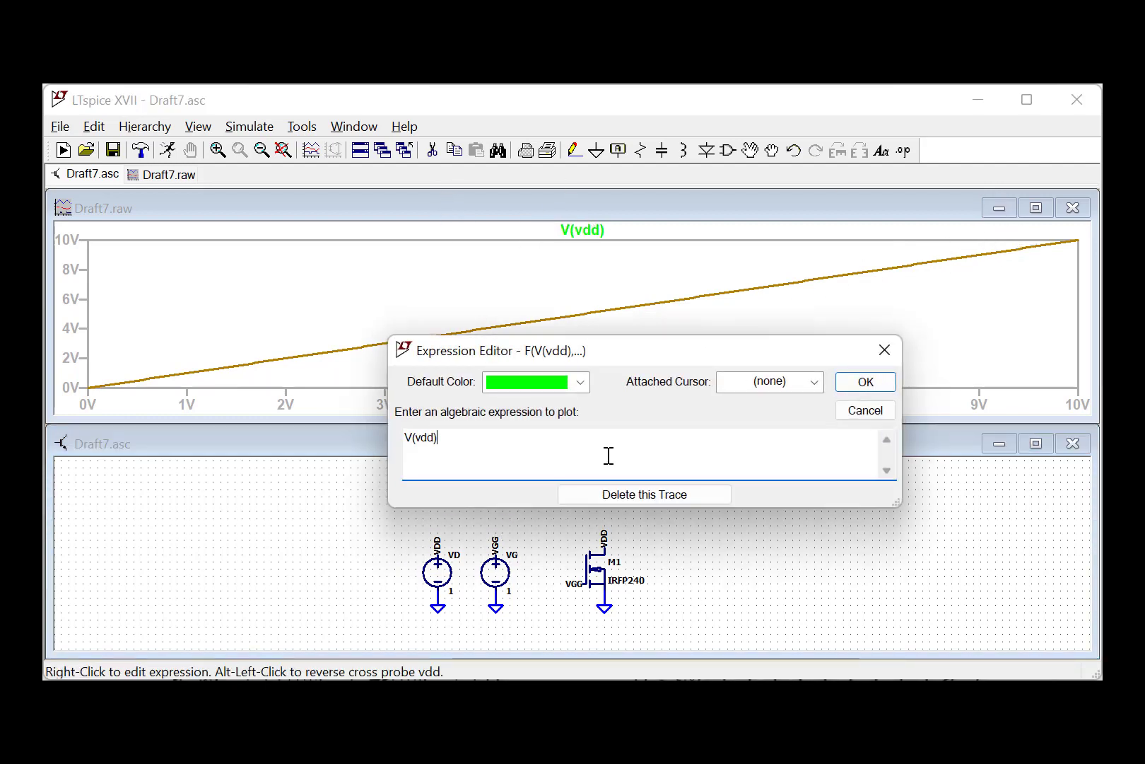
{"action": "left_click", "coordinate": [625, 500]}
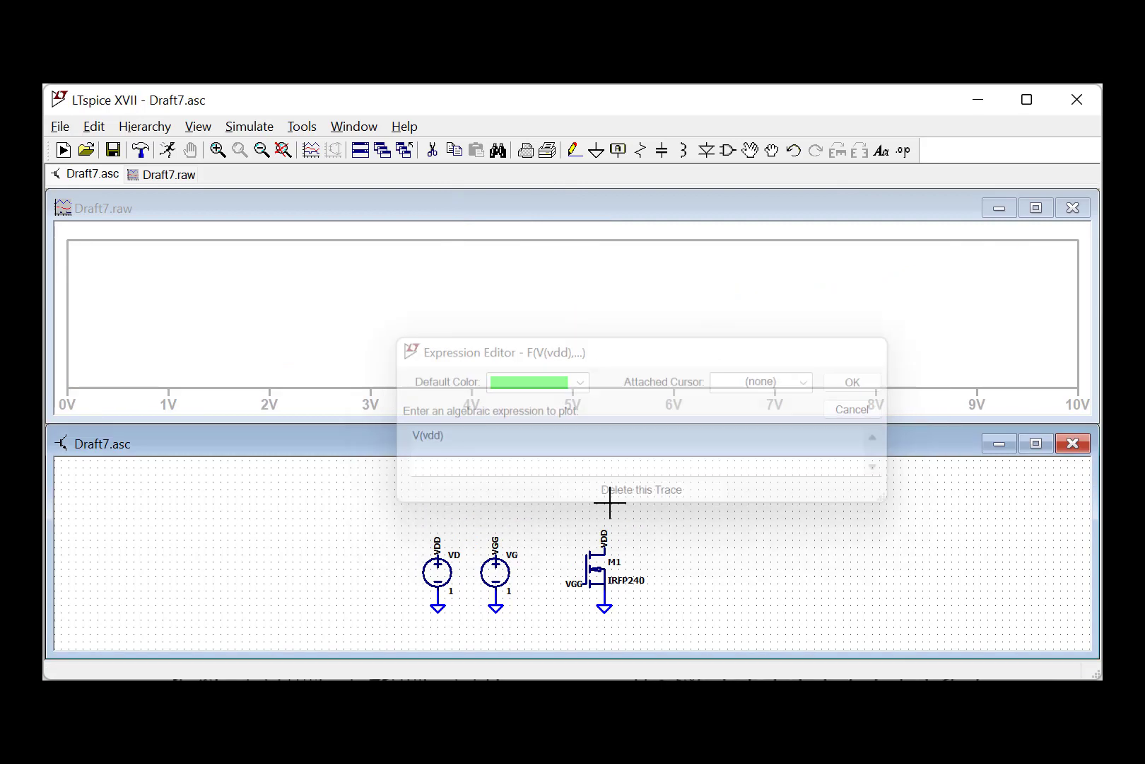
{"action": "left_click", "coordinate": [498, 549]}
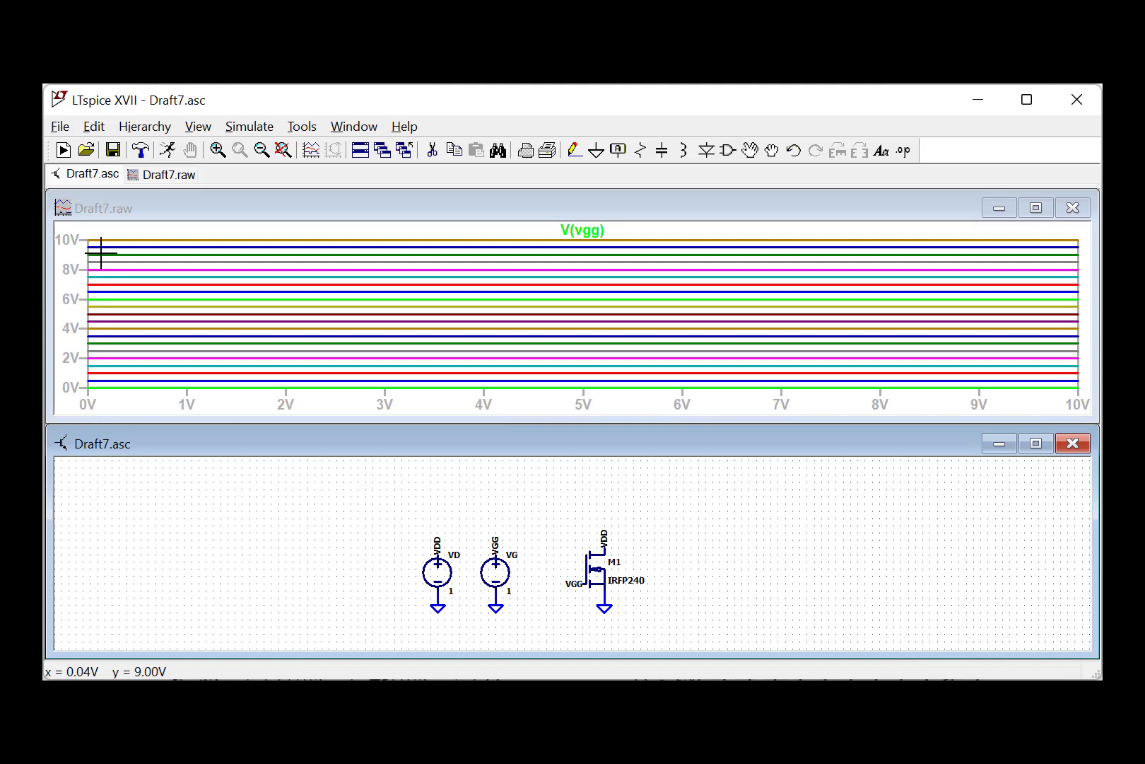
Step: Delete the V(vgg) trace, plot the drain current of MOSFET M1 instead, and maximize the plot
{"action": "right_click", "coordinate": [606, 233]}
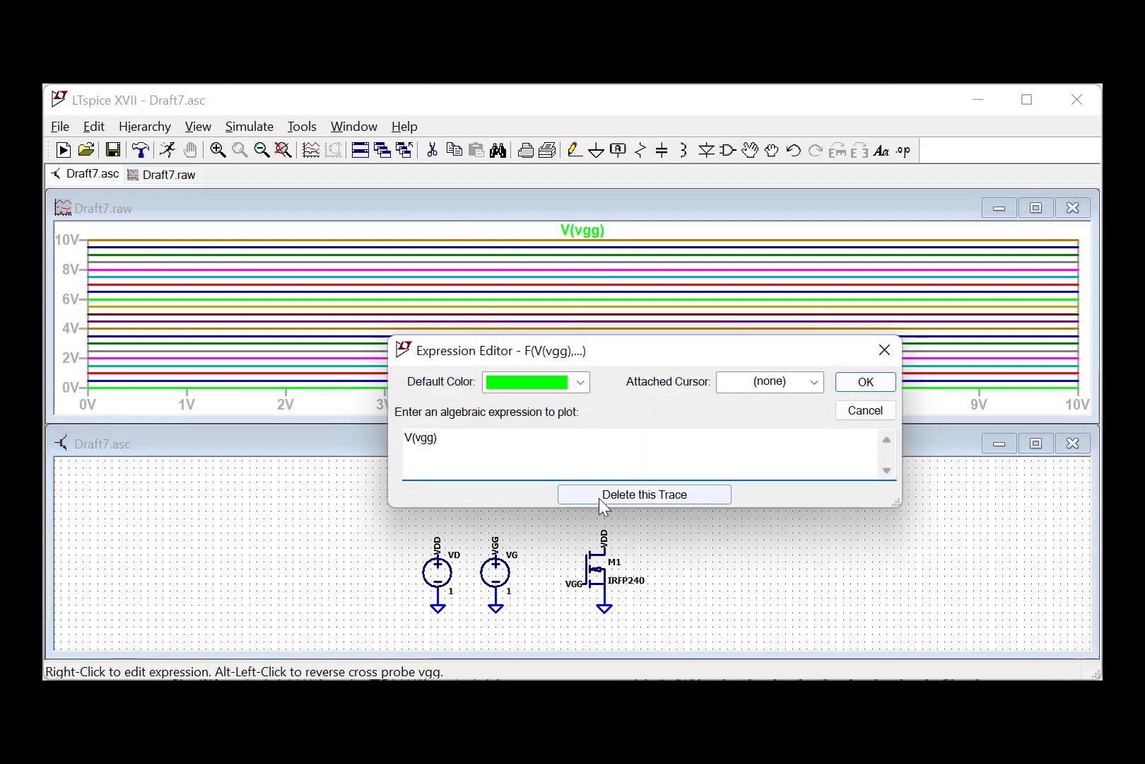
{"action": "left_click", "coordinate": [599, 498]}
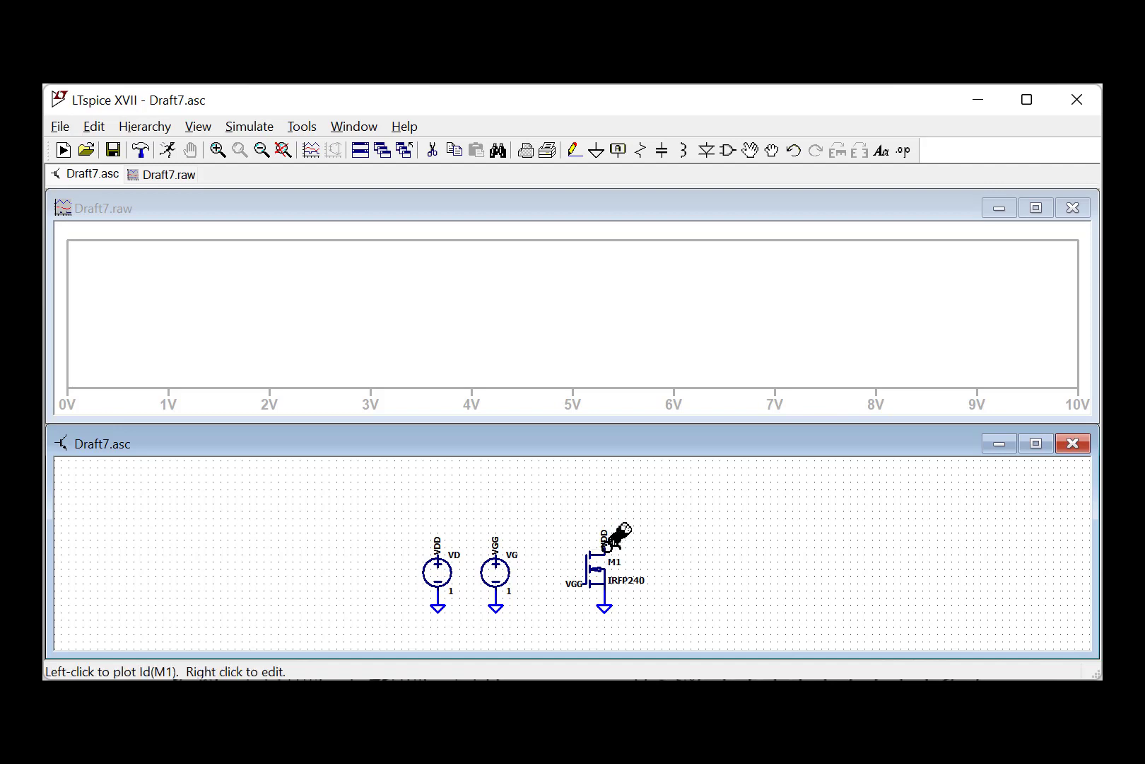
{"action": "scroll", "coordinate": [617, 536], "scroll_direction": "up", "scroll_amount": 3}
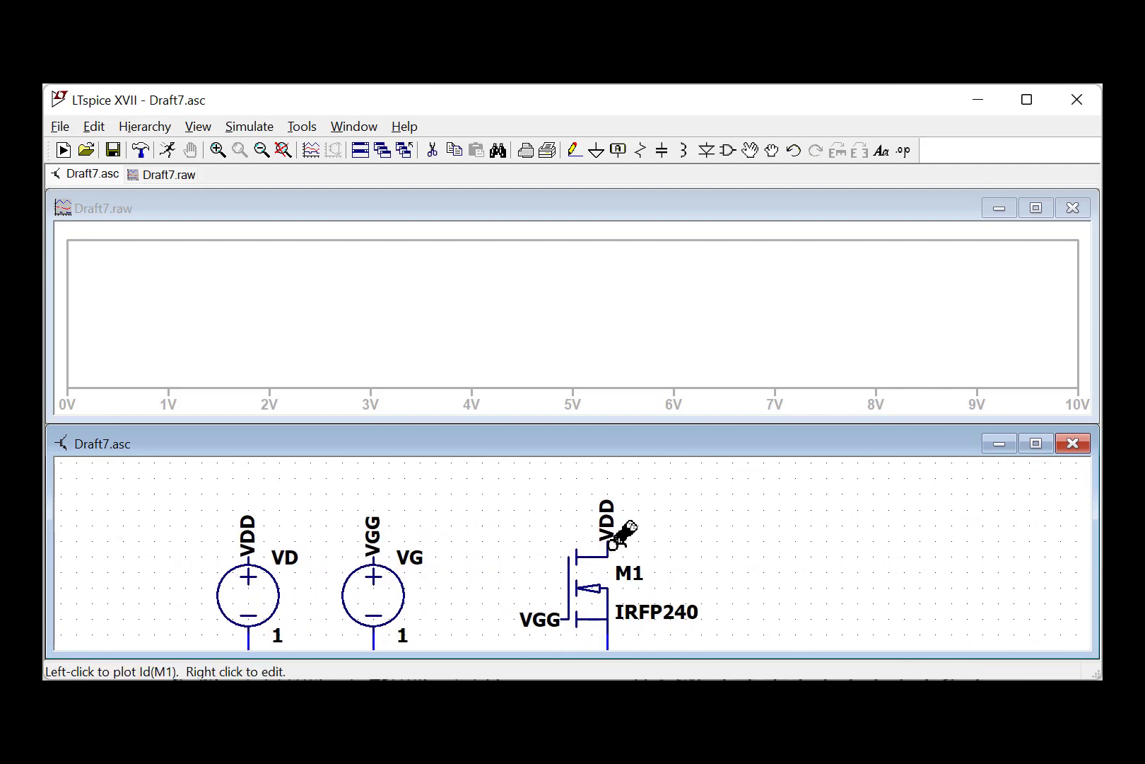
{"action": "left_click", "coordinate": [615, 540]}
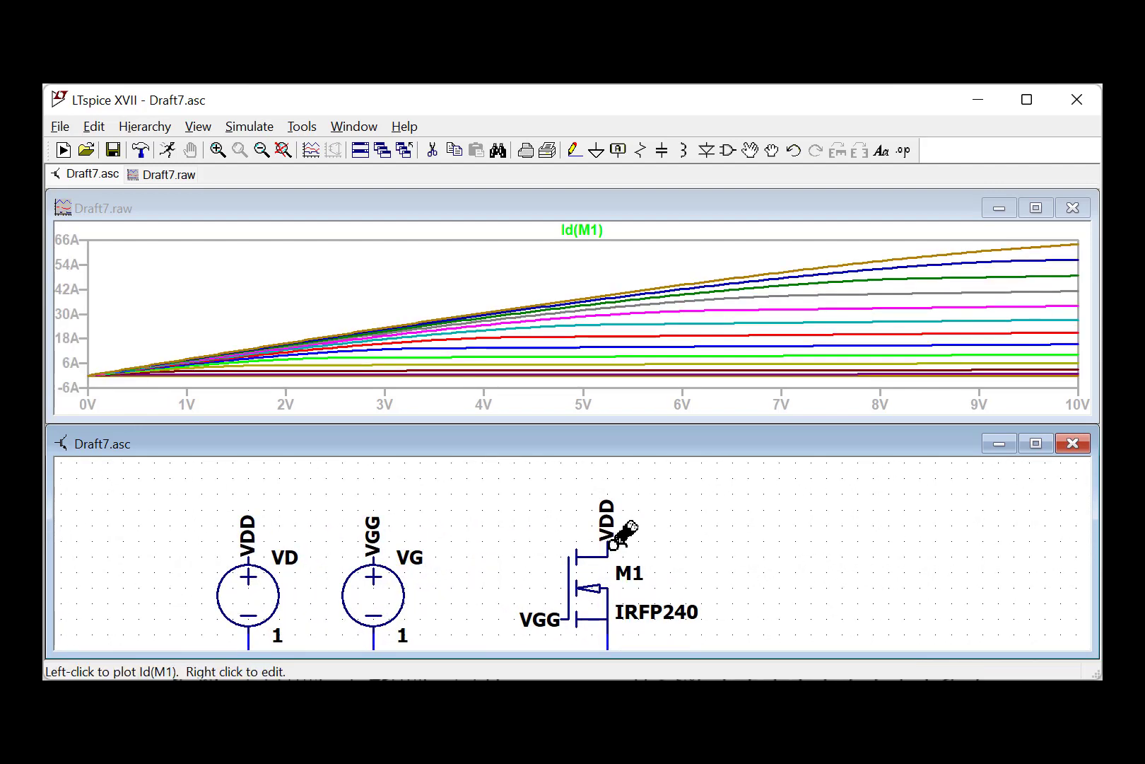
{"action": "left_click", "coordinate": [1036, 207]}
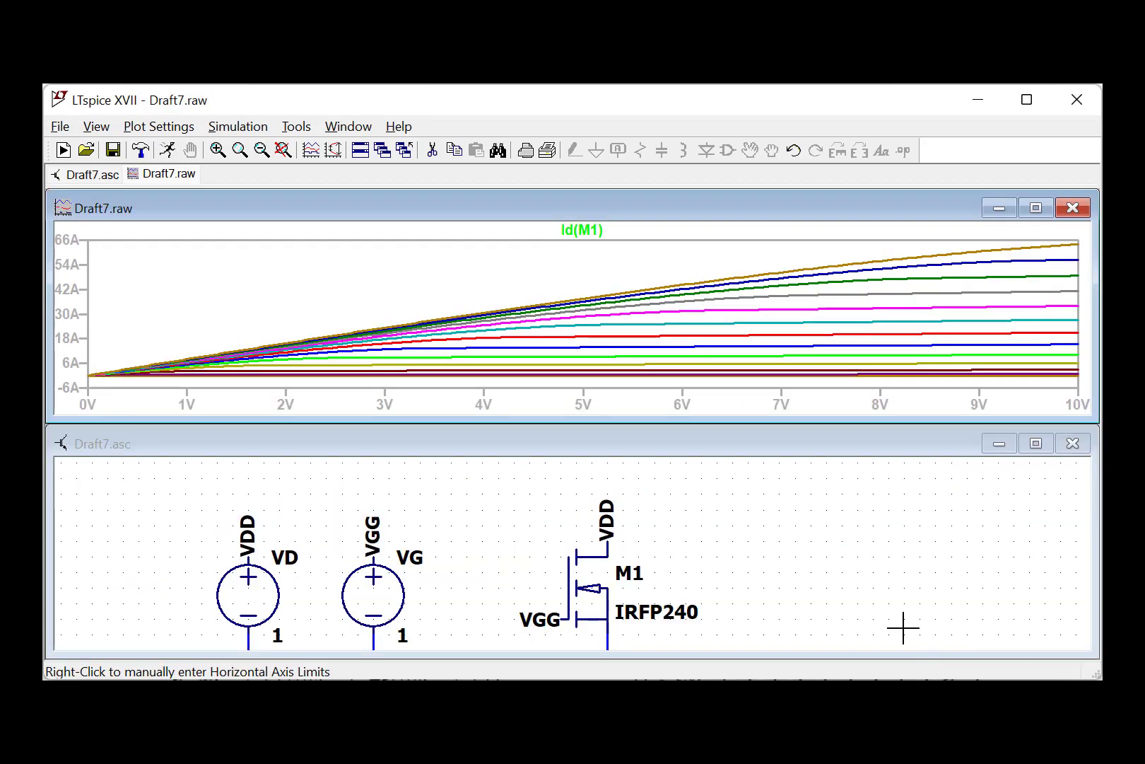
Step: Close the waveform plot and maximize the schematic window
{"action": "scroll", "coordinate": [871, 593], "scroll_direction": "up", "scroll_amount": 1}
{"action": "scroll", "coordinate": [871, 593], "scroll_direction": "down", "scroll_amount": 1}
{"action": "scroll", "coordinate": [870, 593], "scroll_direction": "down", "scroll_amount": 1}
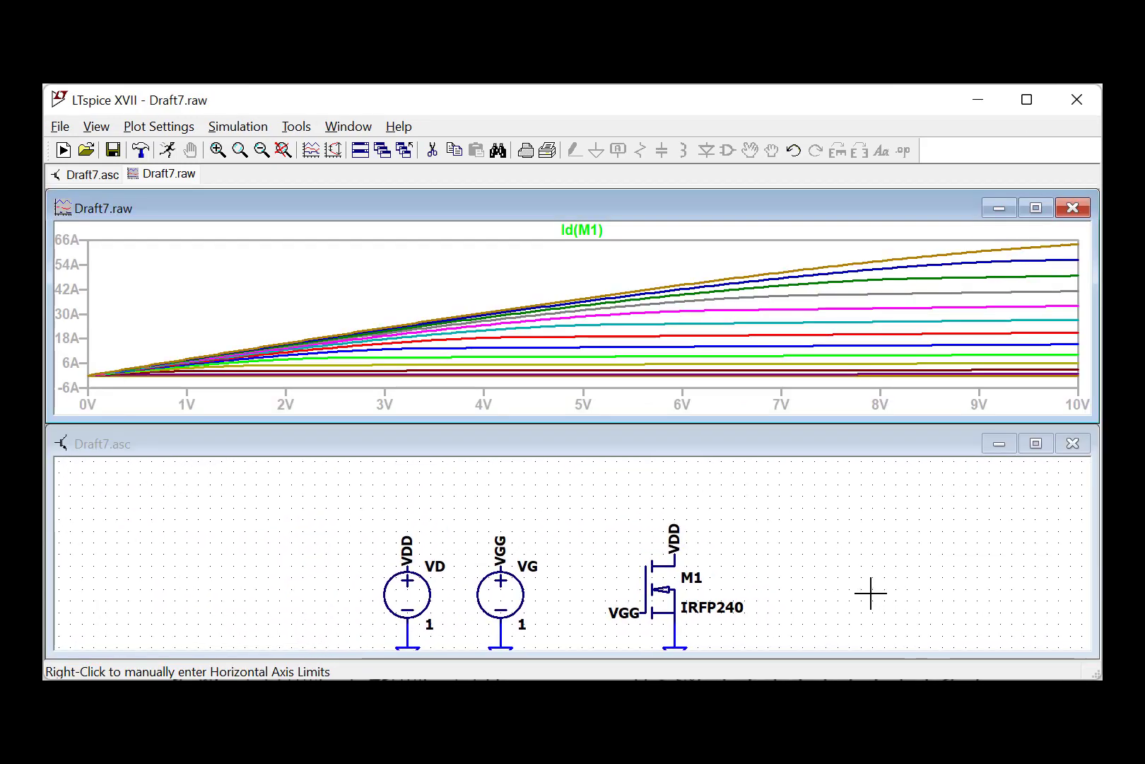
{"action": "left_click", "coordinate": [1084, 210]}
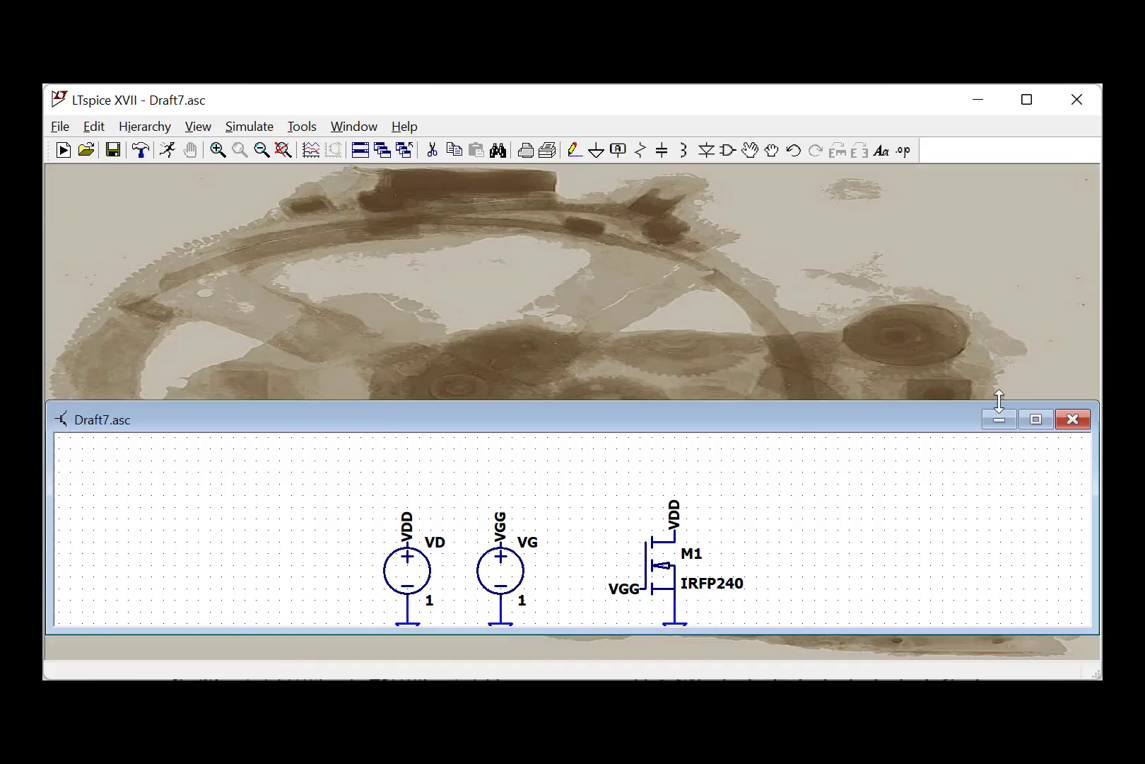
{"action": "left_click", "coordinate": [1032, 418]}
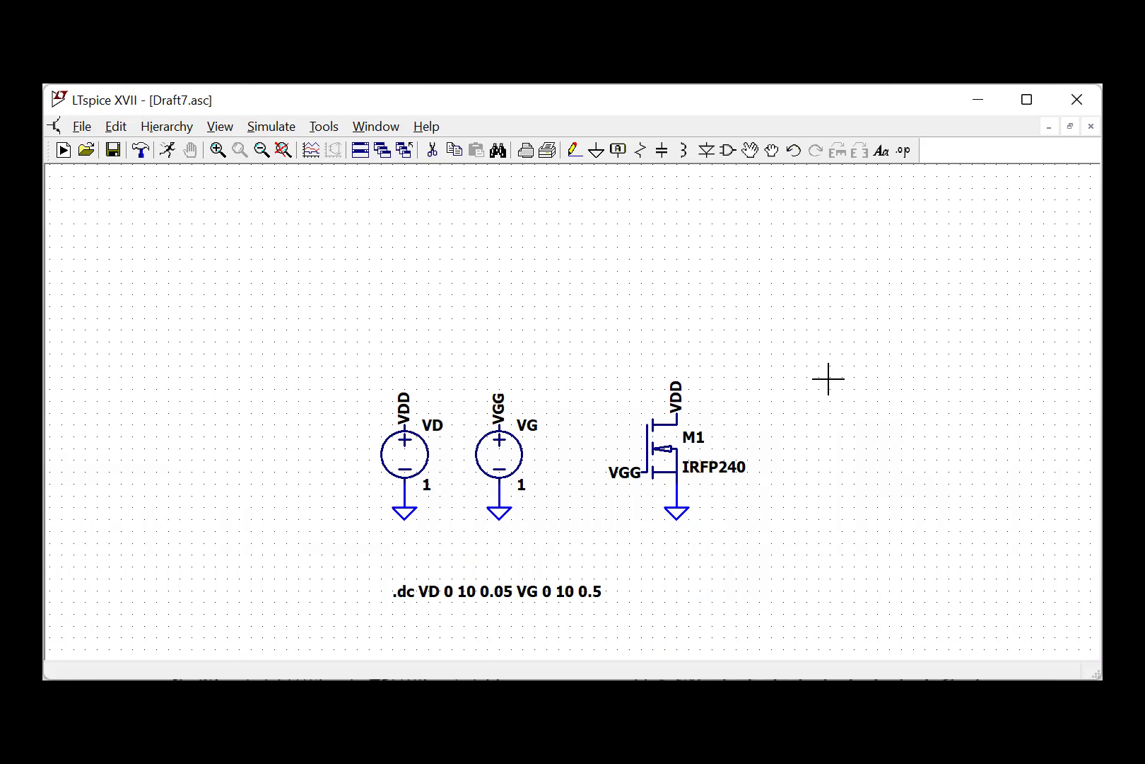
Step: Reopen the DC sweep settings and change the first source to VG
{"action": "left_click", "coordinate": [270, 127]}
{"action": "left_click", "coordinate": [313, 282]}
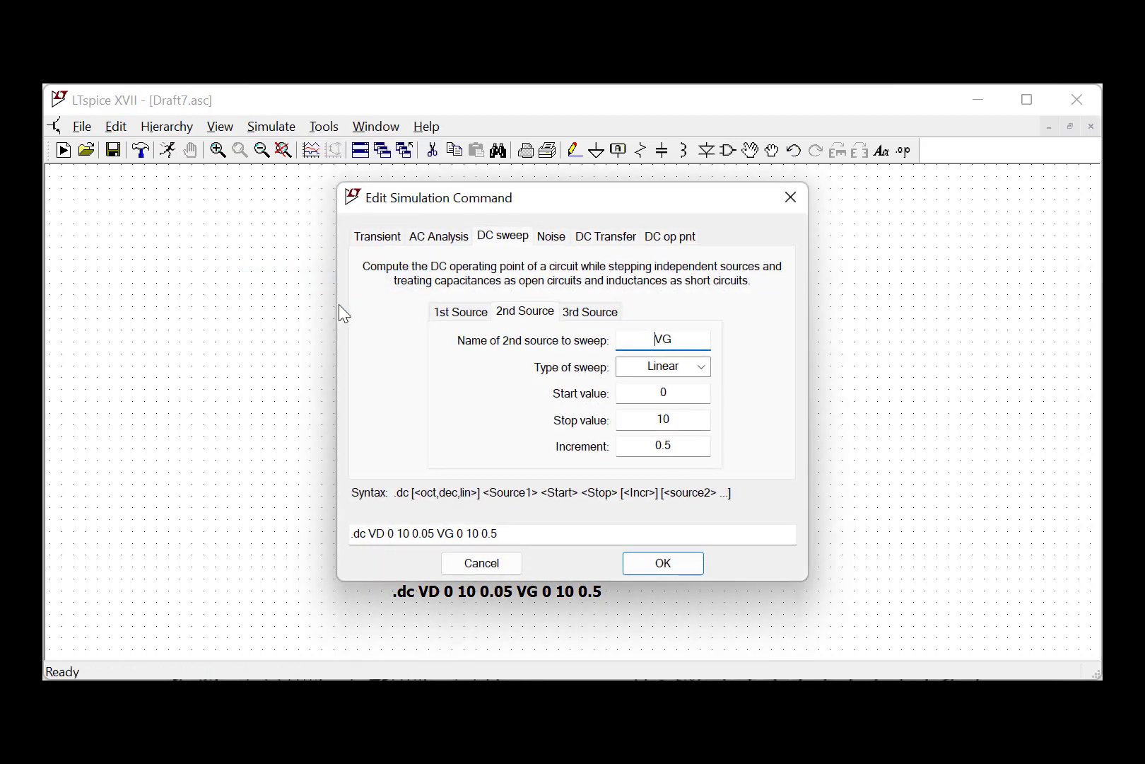
{"action": "left_click", "coordinate": [461, 311]}
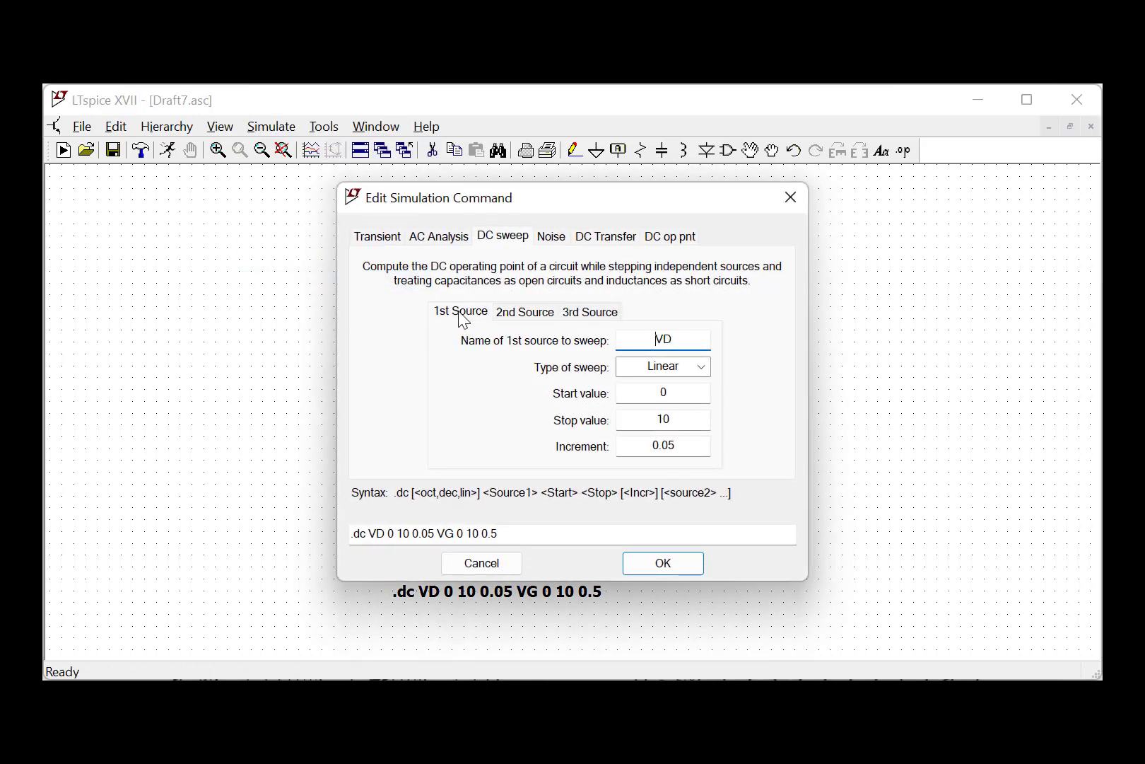
{"action": "left_click", "coordinate": [526, 312]}
{"action": "left_click_drag", "start_coordinate": [697, 338], "coordinate": [649, 344]}
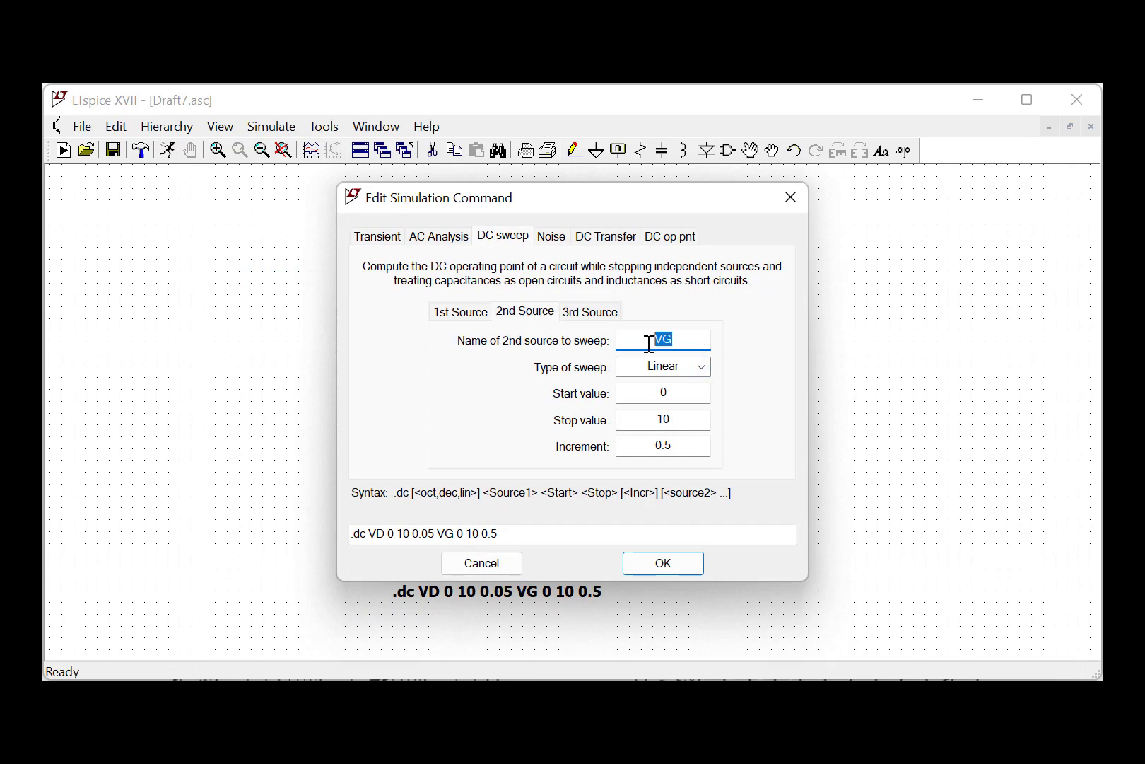
{"action": "left_click", "coordinate": [460, 309]}
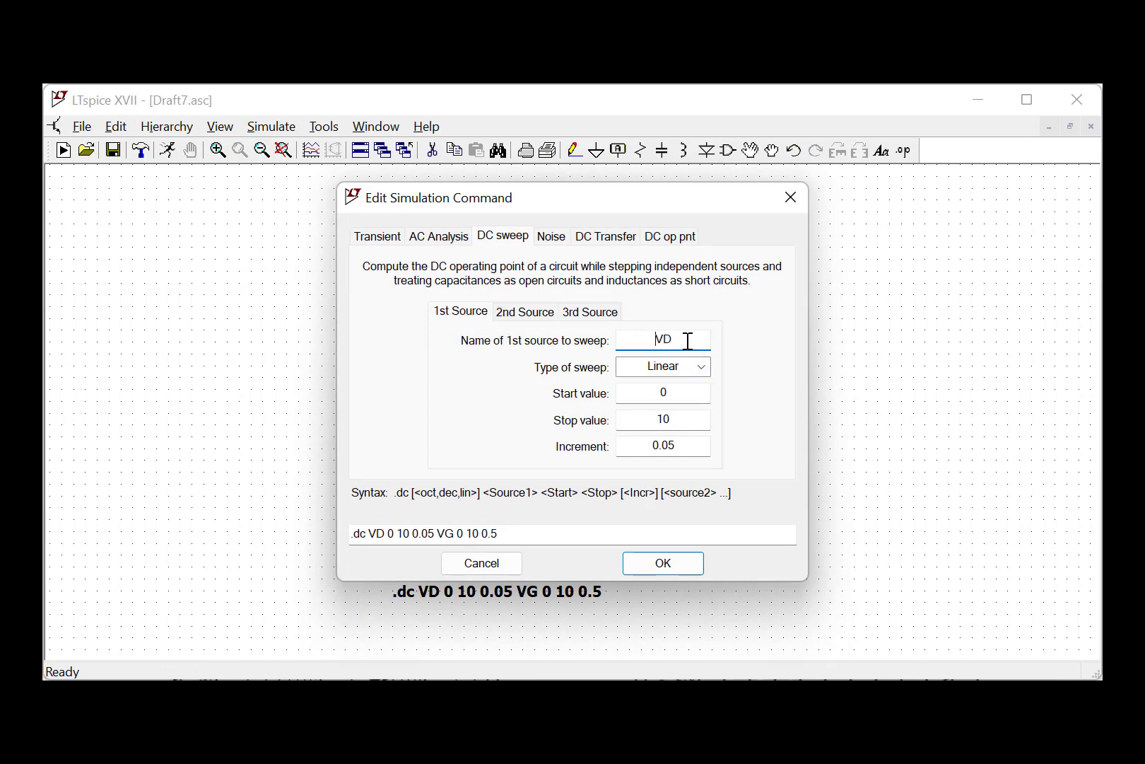
{"action": "left_click_drag", "start_coordinate": [688, 341], "coordinate": [665, 341]}
{"action": "type", "text": "G"}
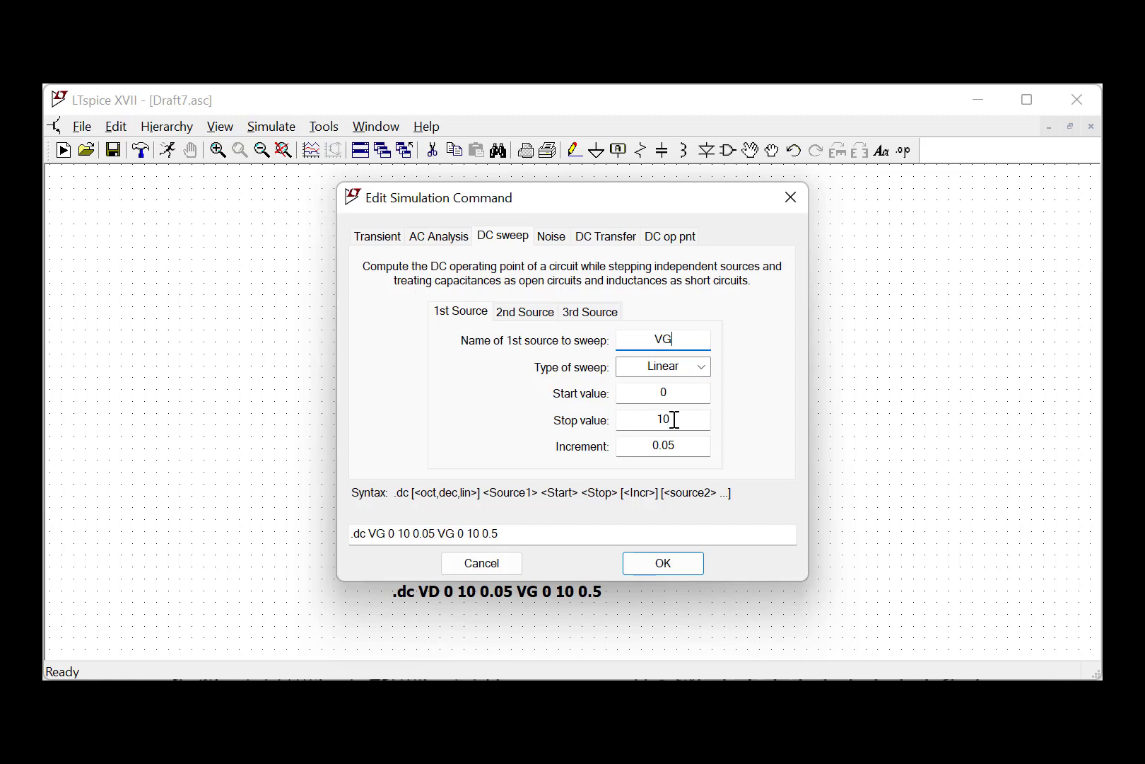
{"action": "left_click", "coordinate": [673, 447]}
{"action": "left_click_drag", "start_coordinate": [678, 447], "coordinate": [623, 446]}
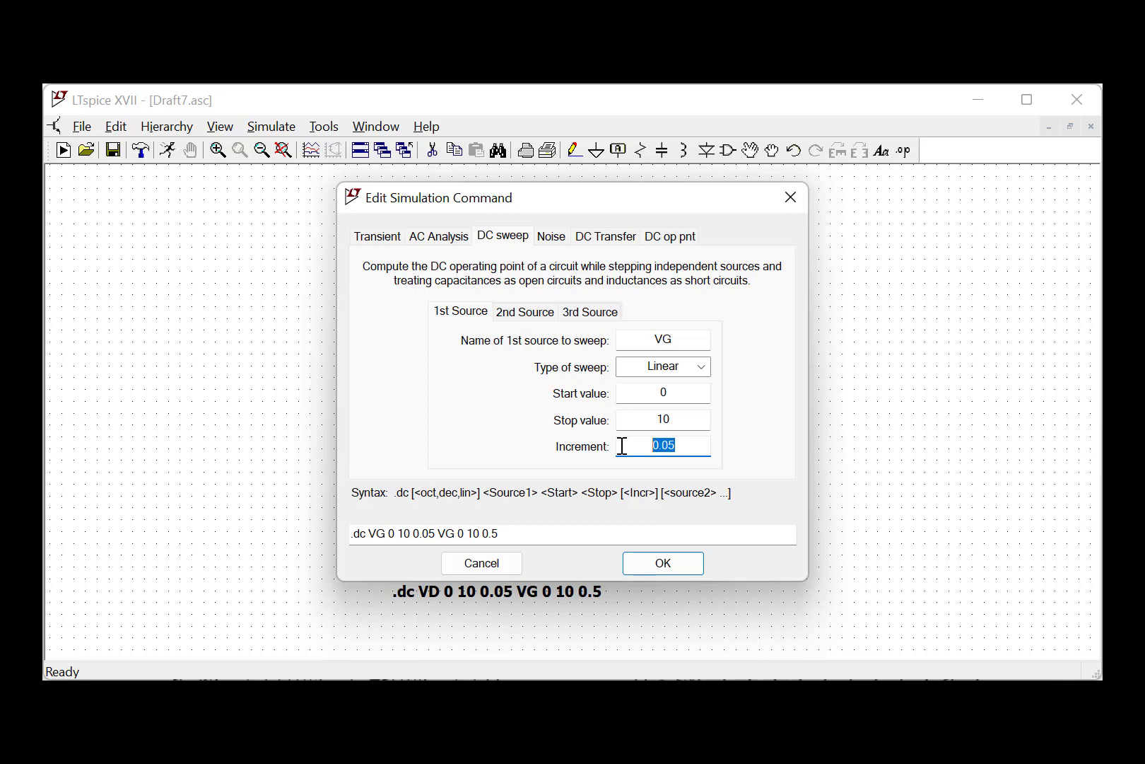
Step: Change the second sweep source to VD and apply the DC sweep command
{"action": "left_click", "coordinate": [551, 316]}
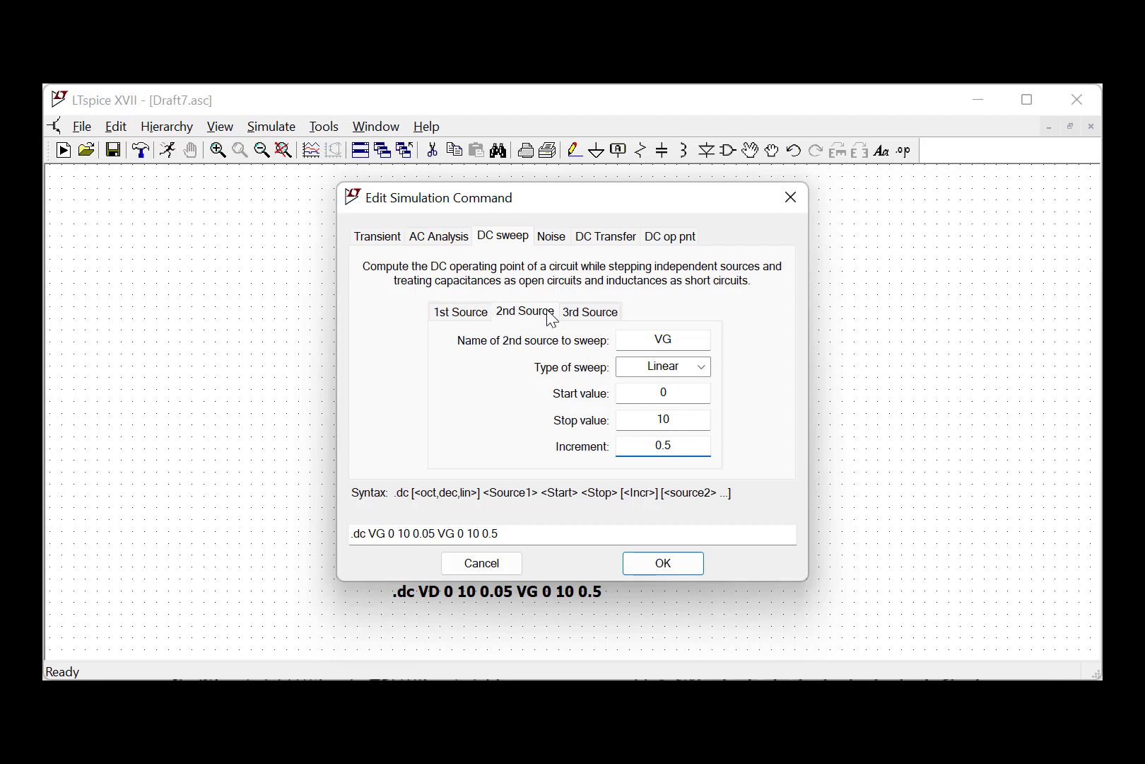
{"action": "left_click", "coordinate": [699, 340]}
{"action": "key", "text": "BackSpace"}
{"action": "type", "text": "D"}
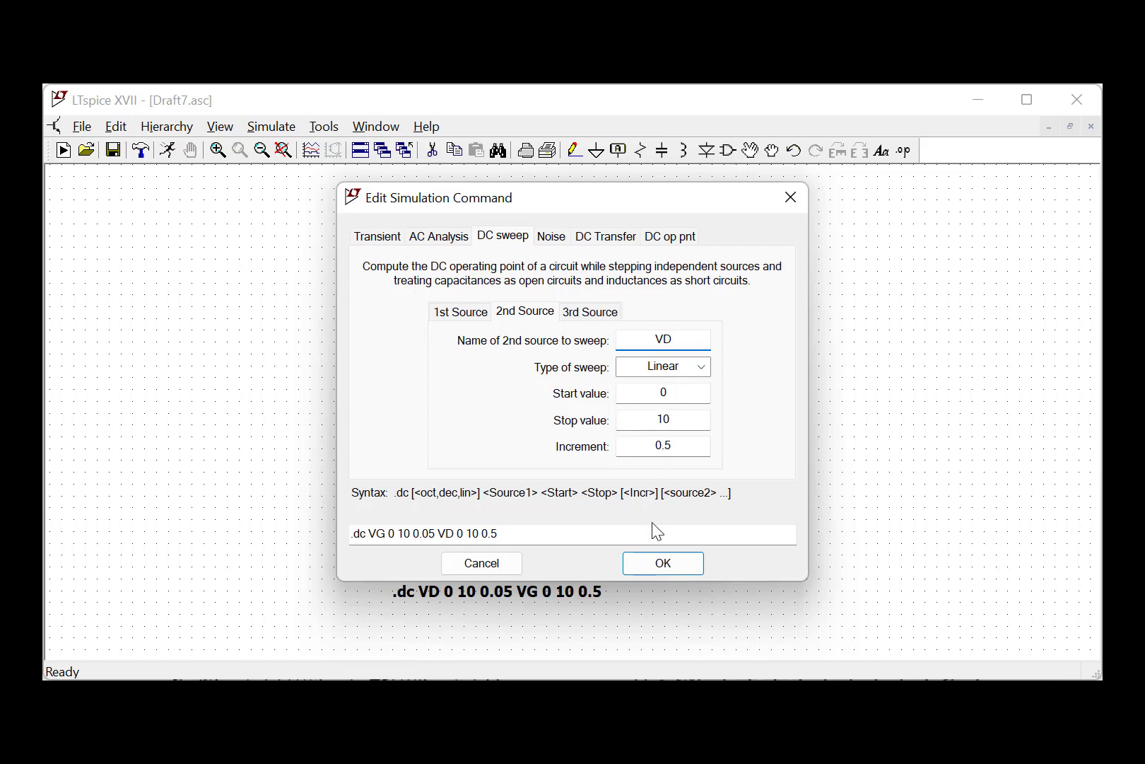
{"action": "left_click", "coordinate": [647, 563]}
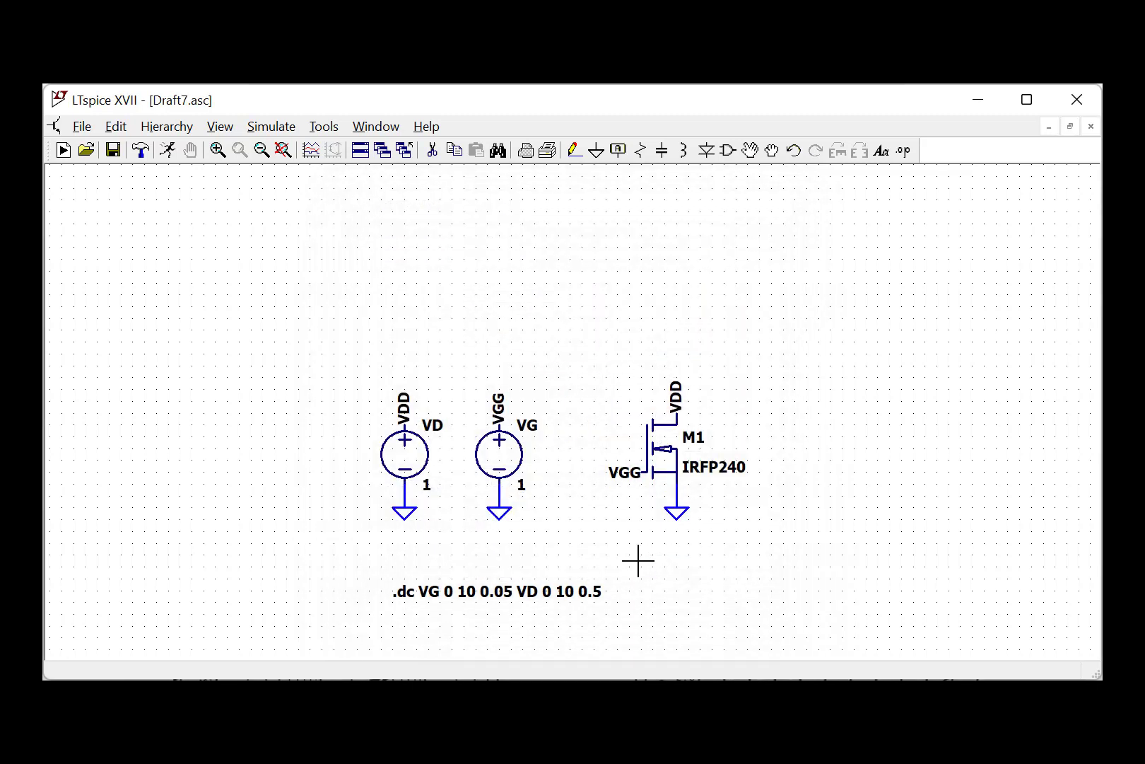
Step: Run the modified DC sweep simulation and plot the voltage of net VGG
{"action": "left_click", "coordinate": [168, 151]}
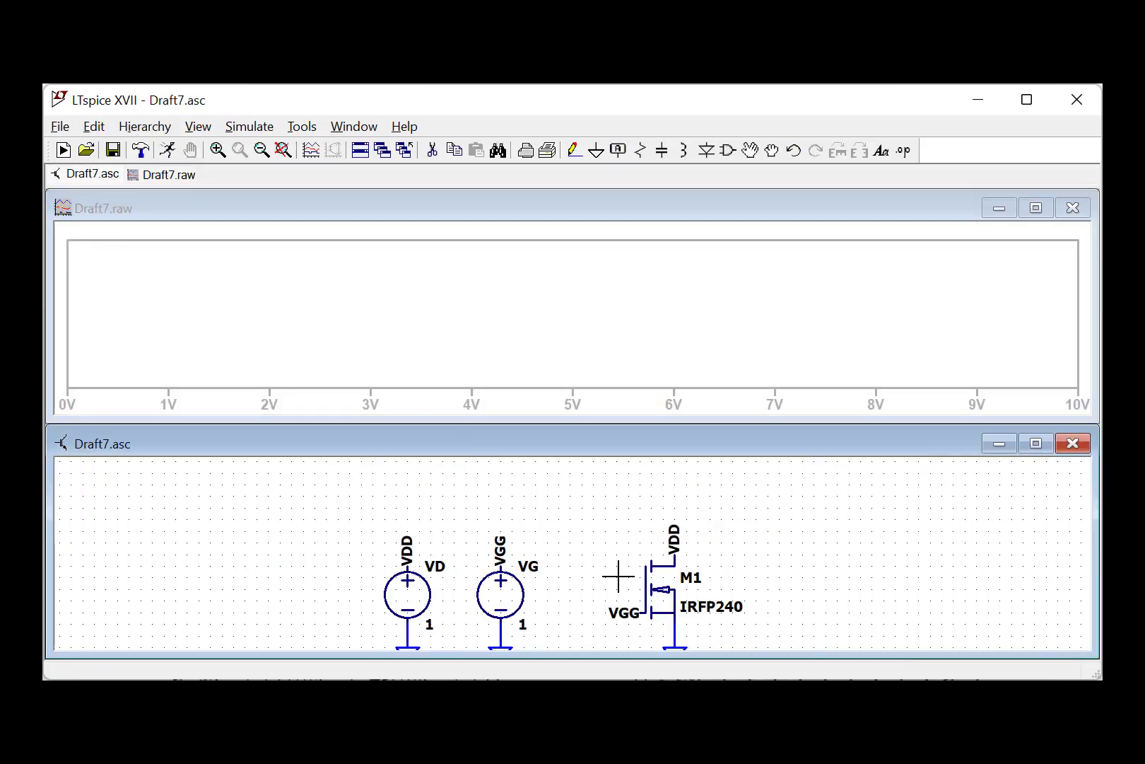
{"action": "left_click", "coordinate": [505, 565]}
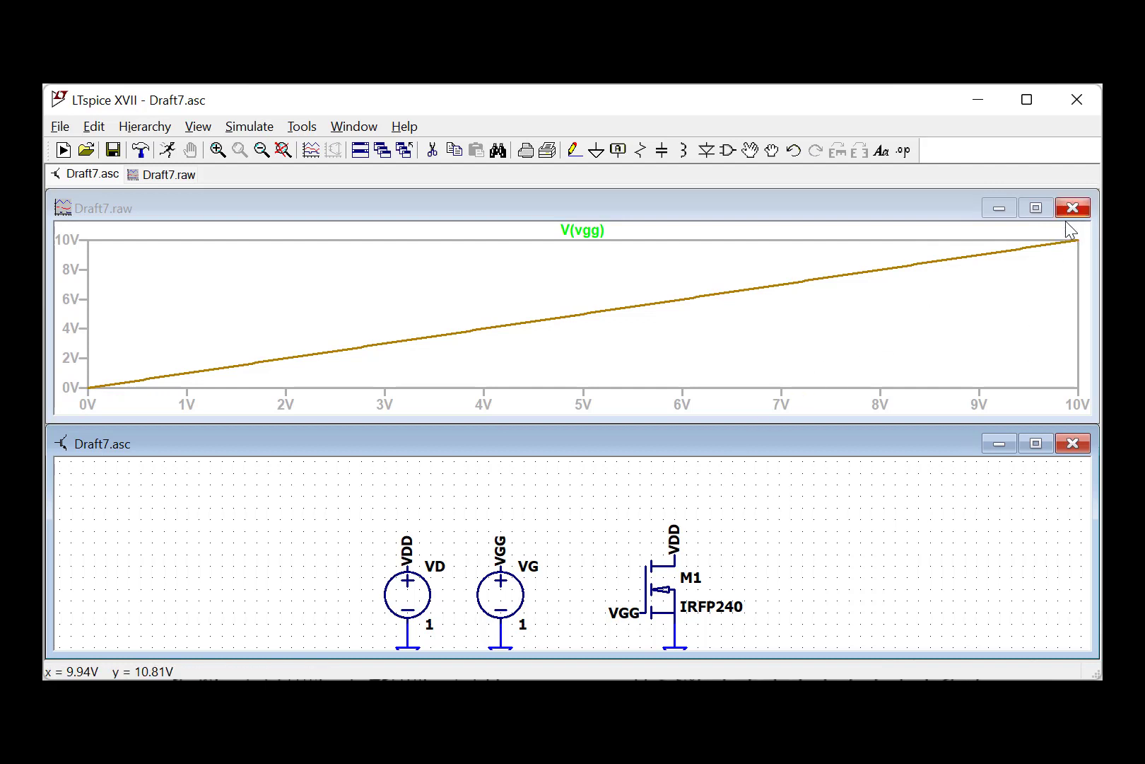
Step: Delete the V(vgg) trace and plot the voltage of net VDD instead
{"action": "right_click", "coordinate": [599, 229]}
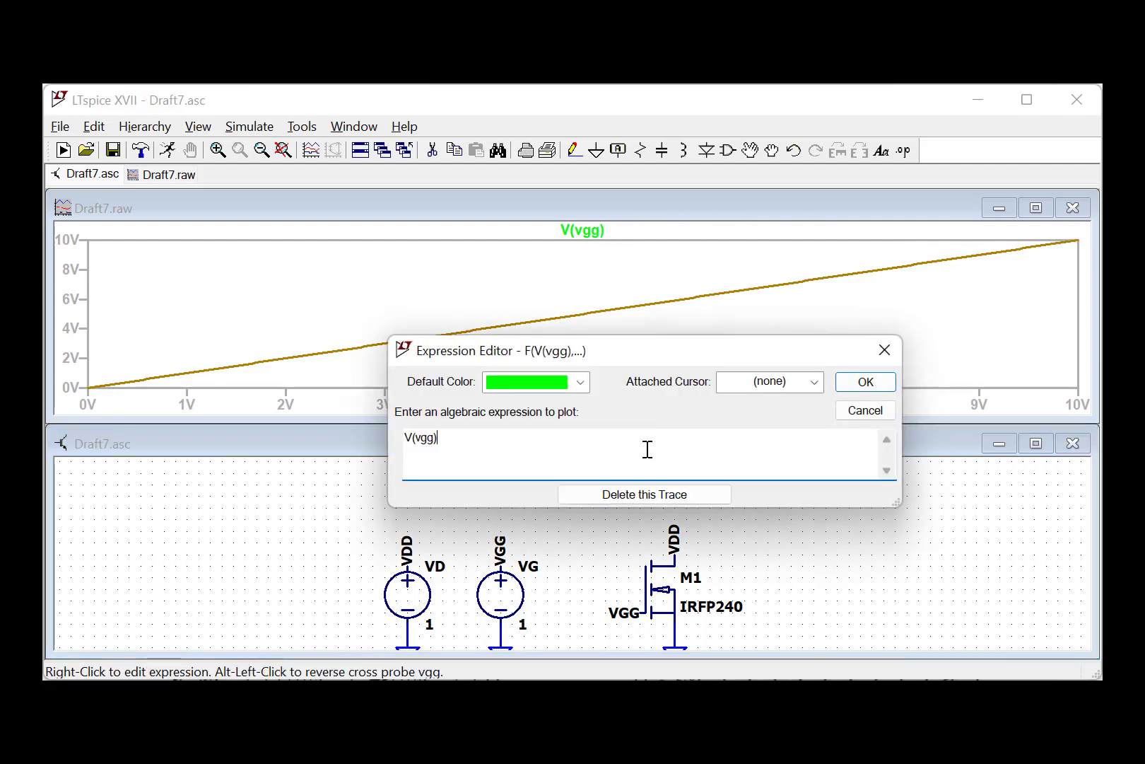
{"action": "left_click", "coordinate": [645, 494]}
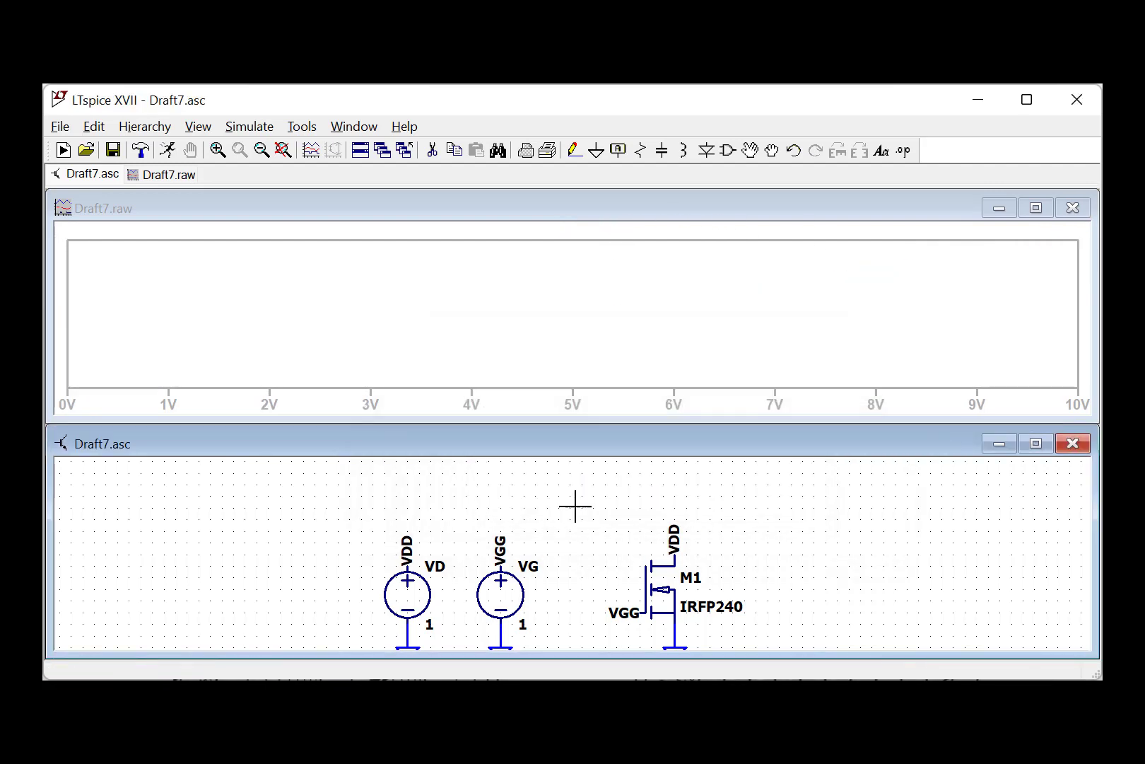
{"action": "left_click", "coordinate": [410, 567]}
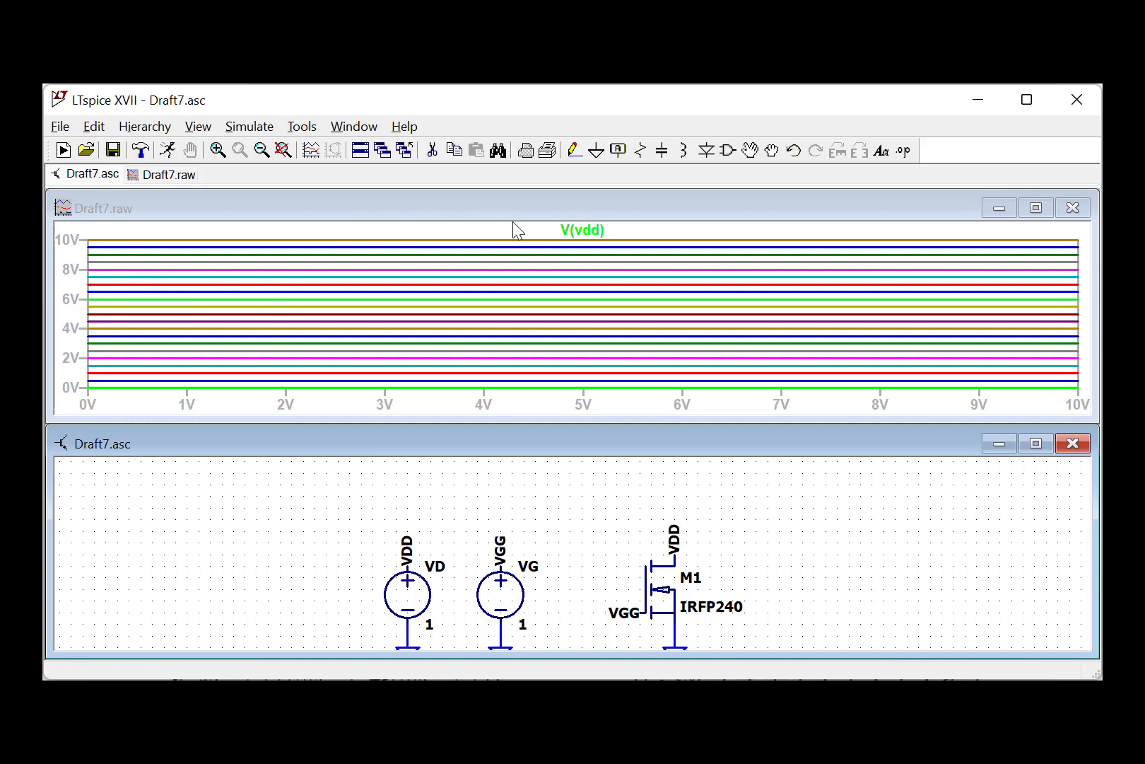
Step: Replace the V(vdd) trace with the drain current of MOSFET M1 and maximize the plot
{"action": "right_click", "coordinate": [581, 231]}
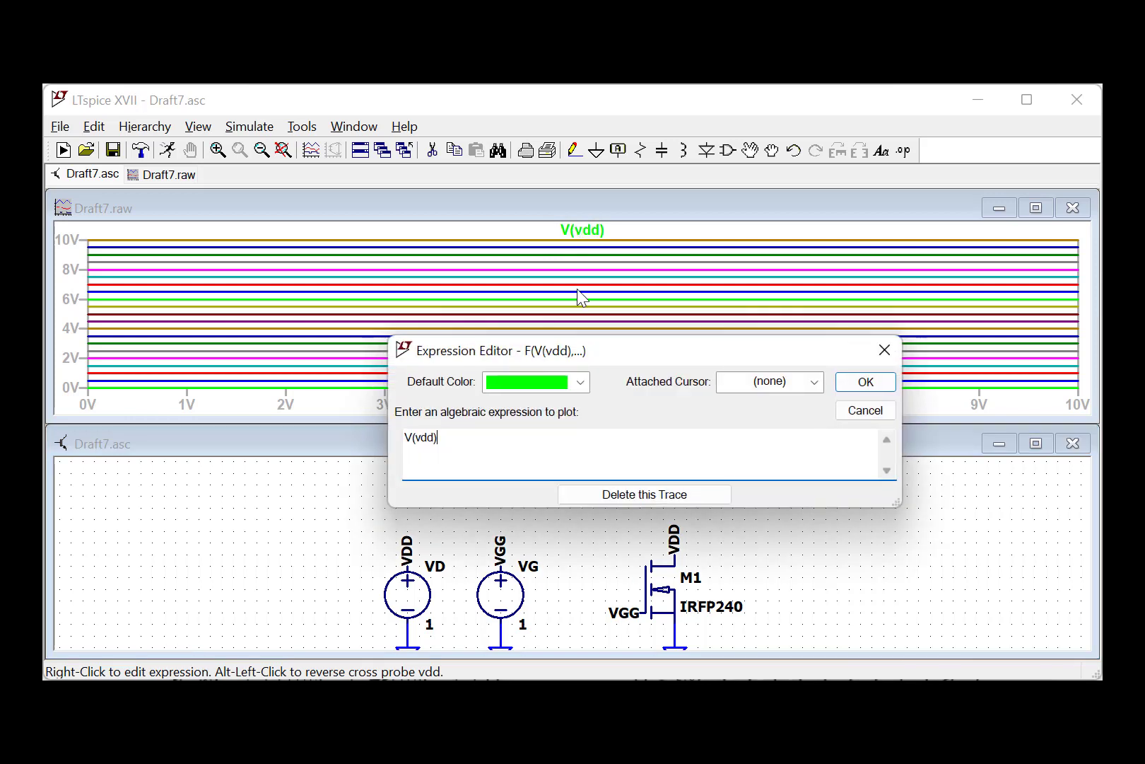
{"action": "left_click", "coordinate": [638, 494]}
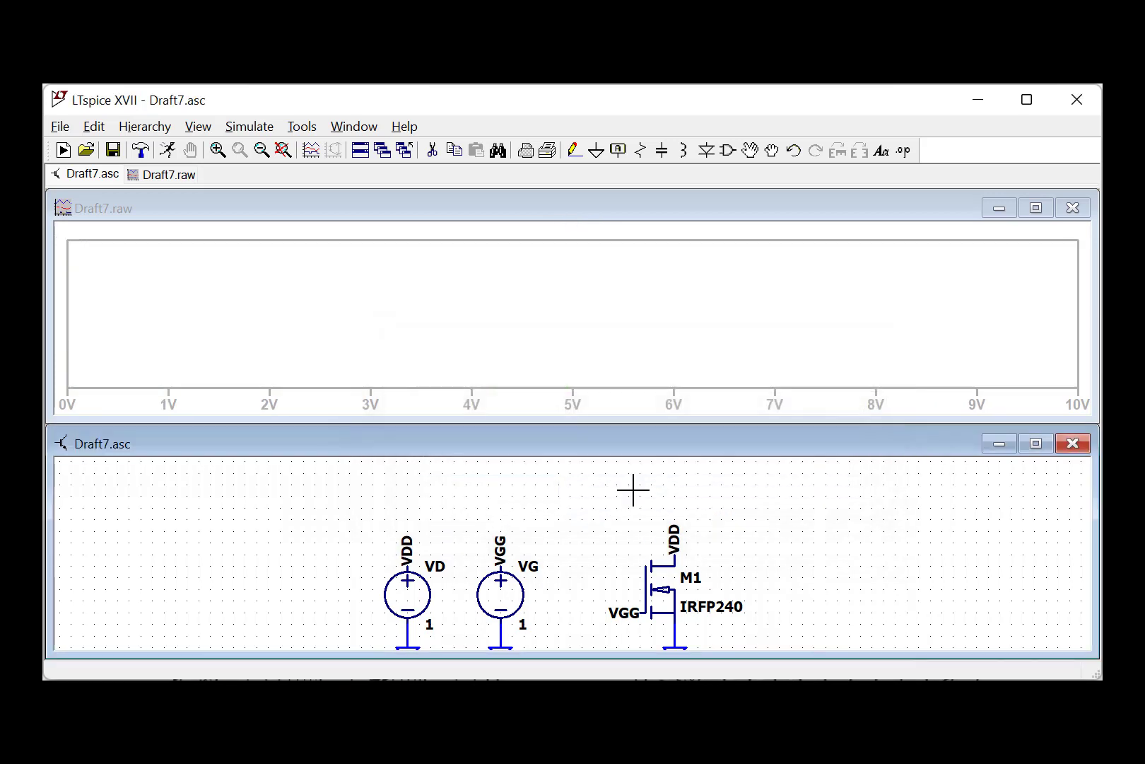
{"action": "left_click", "coordinate": [679, 557]}
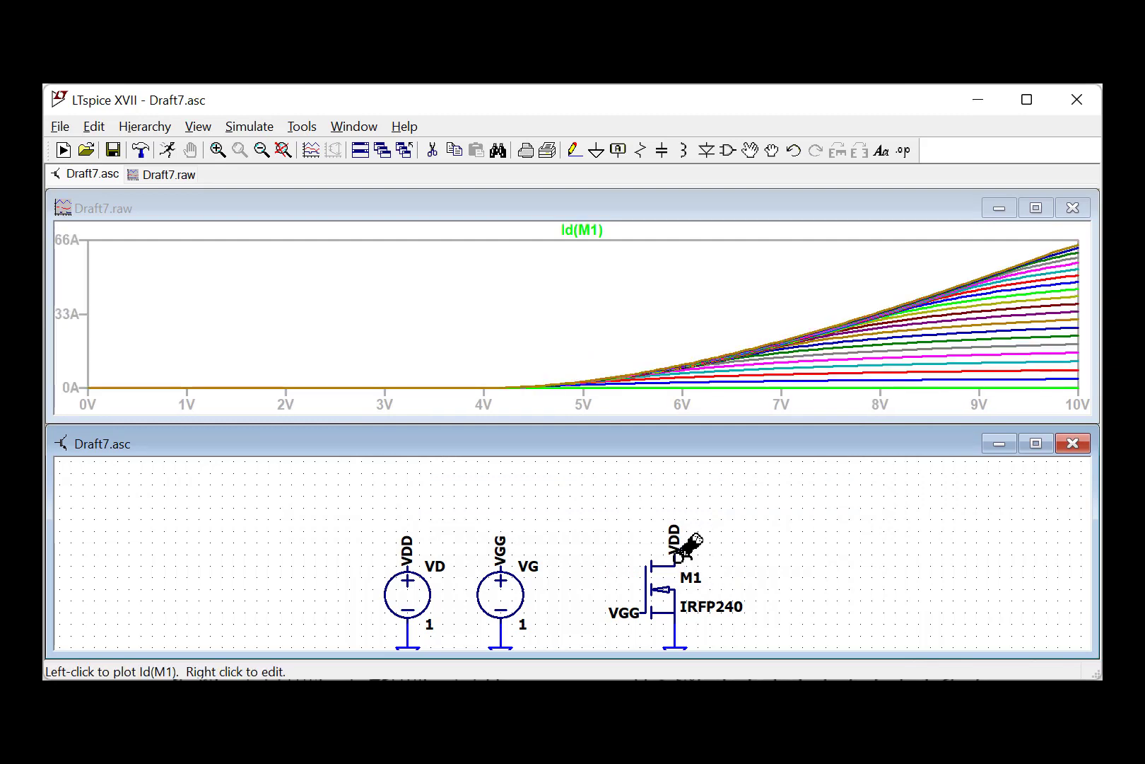
{"action": "left_click", "coordinate": [1037, 207]}
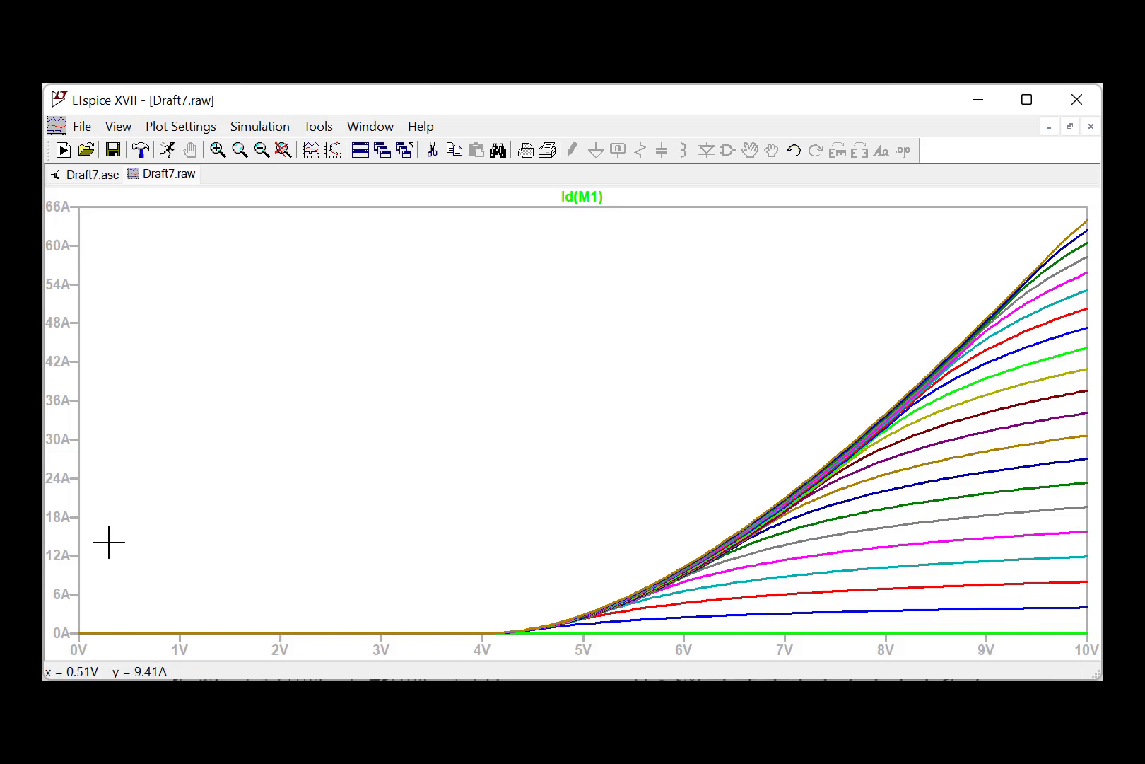
Step: Switch the vertical current axis of the plot to a logarithmic scale
{"action": "right_click", "coordinate": [55, 481]}
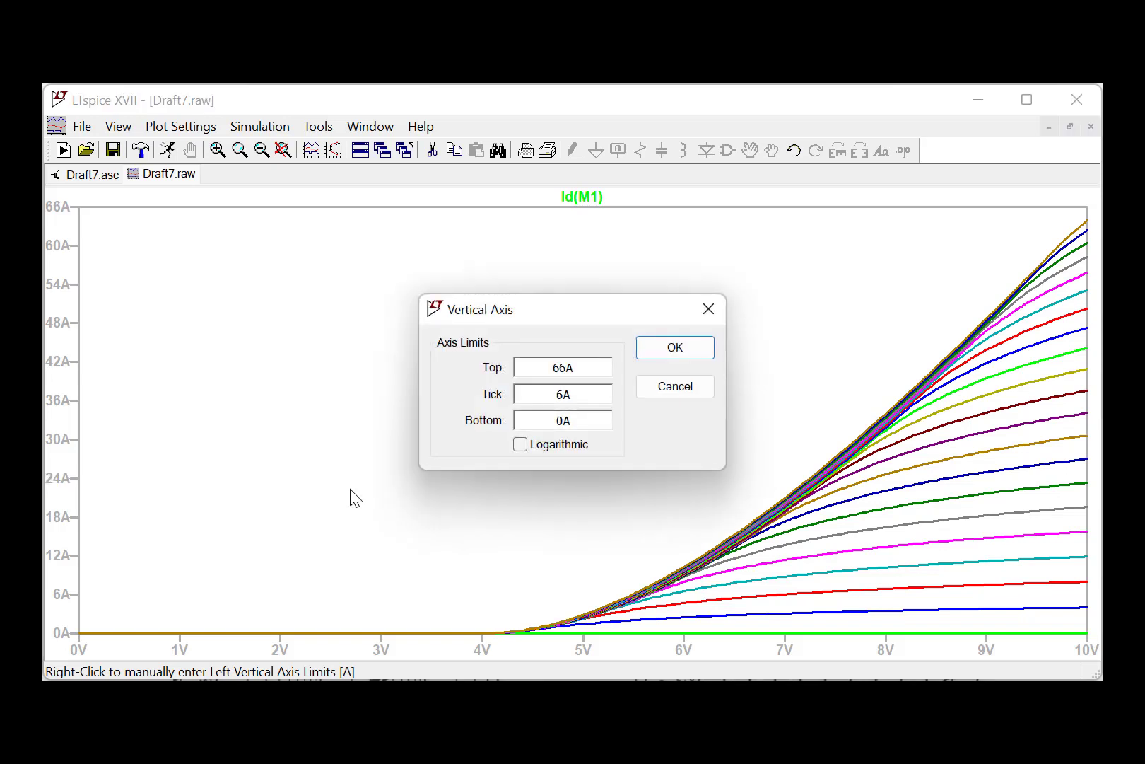
{"action": "left_click", "coordinate": [550, 445]}
{"action": "left_click", "coordinate": [675, 348]}
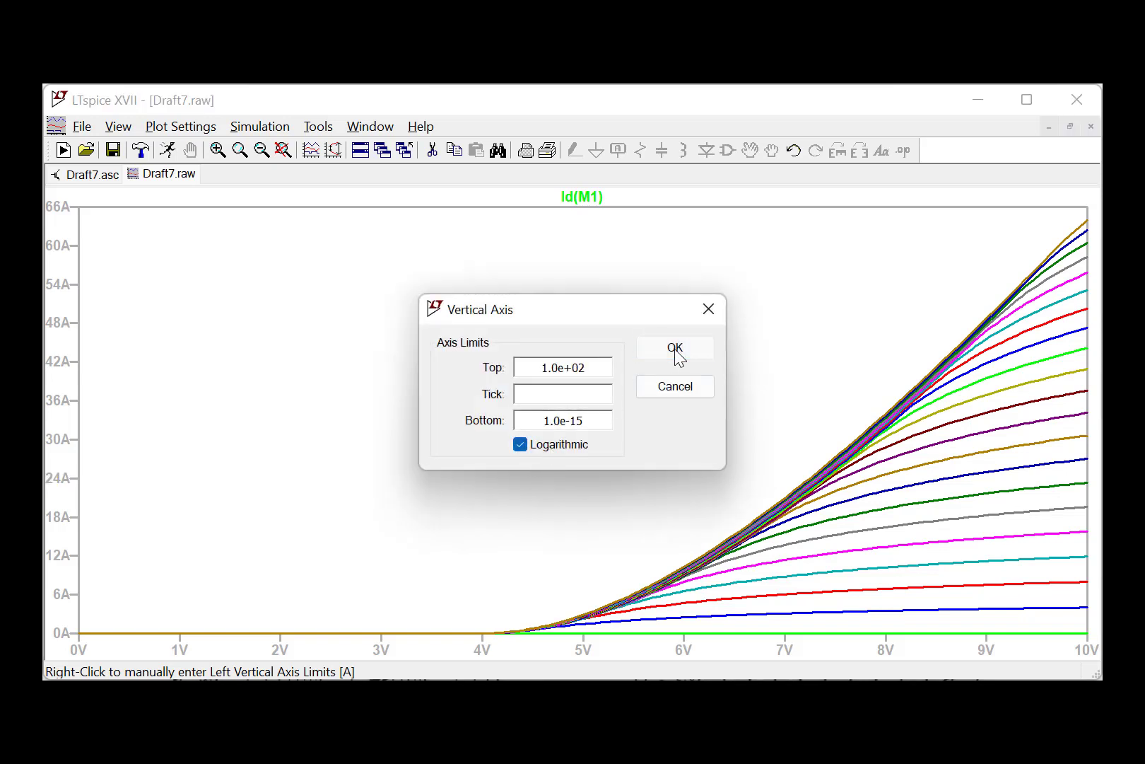